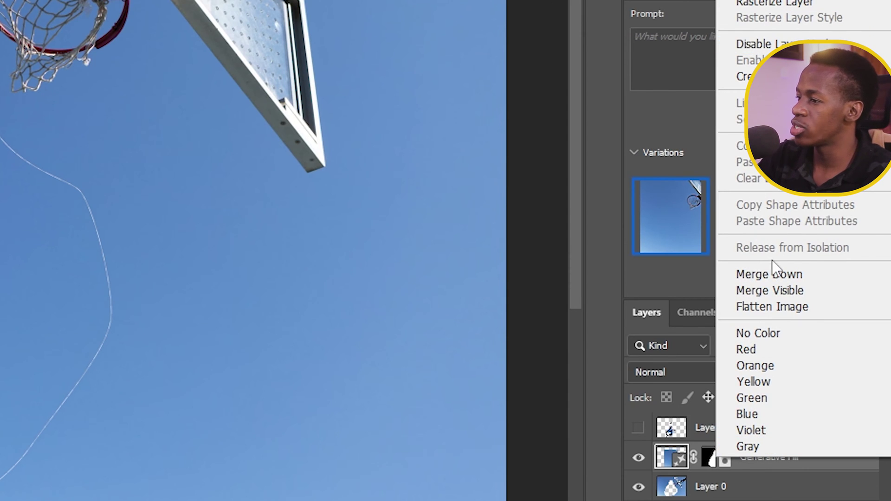
Merge the Generative Fill layer down into Layer 0 and remove the leftover outline in the sky with the Spot Healing Brush
click(778, 276)
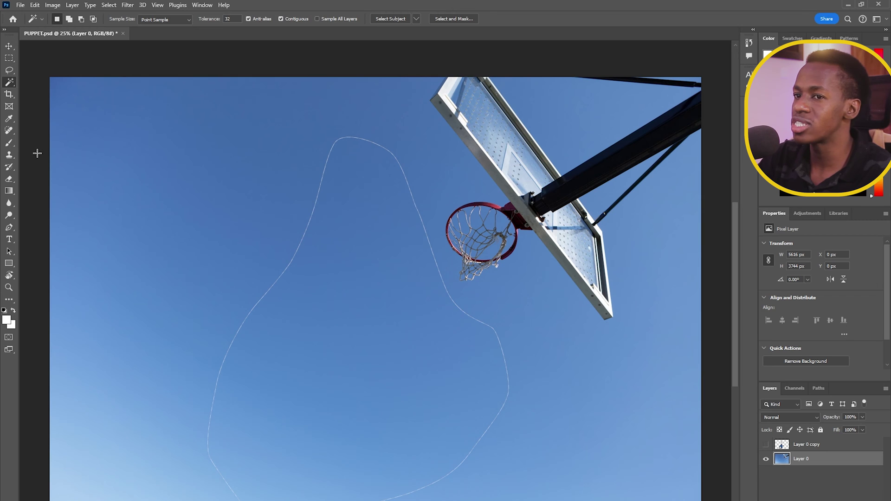
click(9, 134)
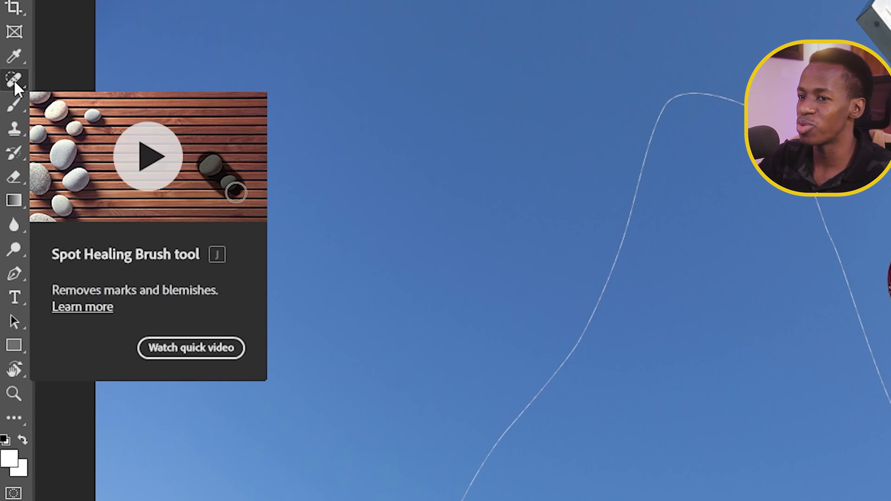
mouse_move(311, 215)
mouse_down()
mouse_move(243, 320)
mouse_move(211, 422)
mouse_move(468, 464)
mouse_move(502, 384)
mouse_move(390, 180)
mouse_move(347, 141)
mouse_move(397, 160)
mouse_move(374, 144)
mouse_up()
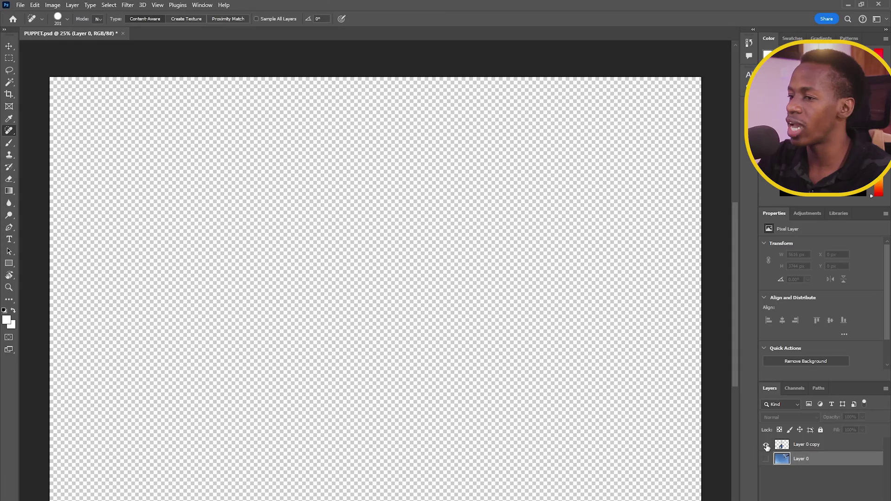
Check the player cutout on Layer 0 copy and the cleaned background on Layer 0 one at a time by toggling their visibility
click(766, 446)
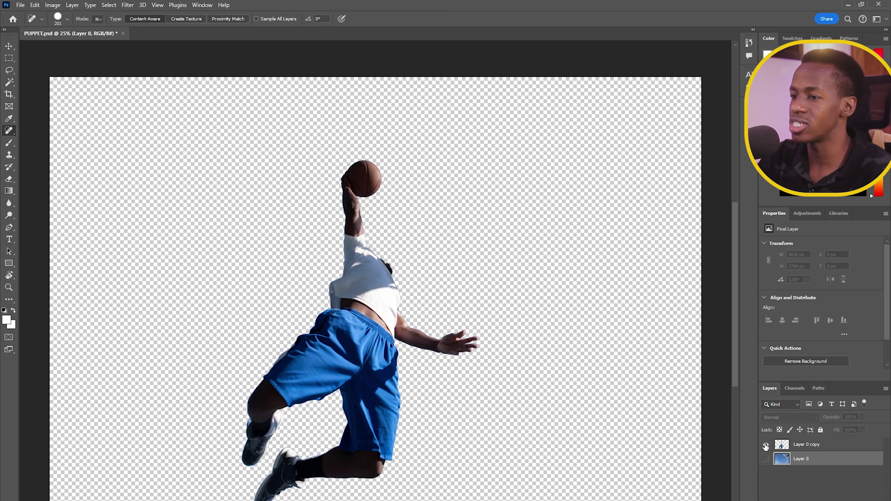
click(766, 445)
click(765, 459)
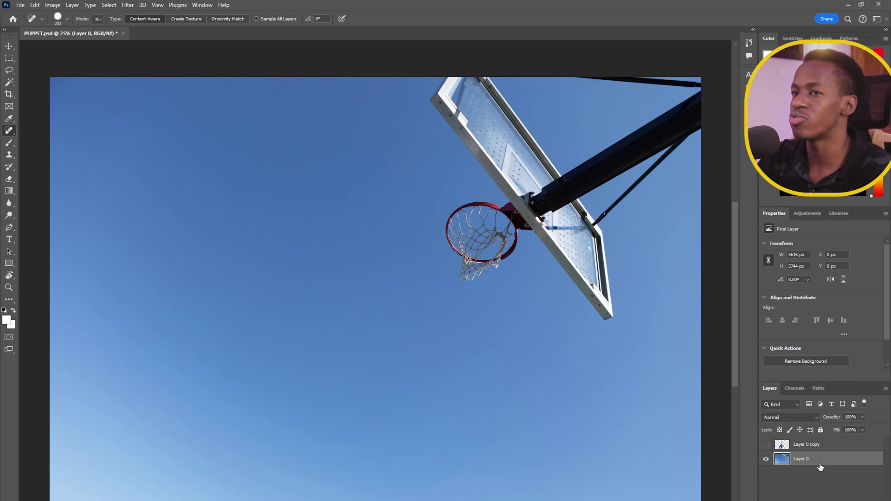
Save PUPPET.psd with its separate player and background layers and close the document
click(20, 5)
click(43, 110)
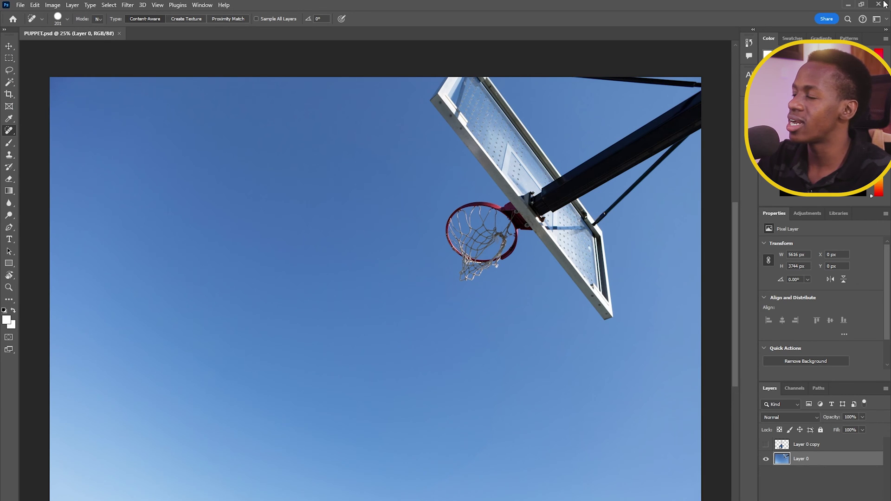
key(ctrl+w)
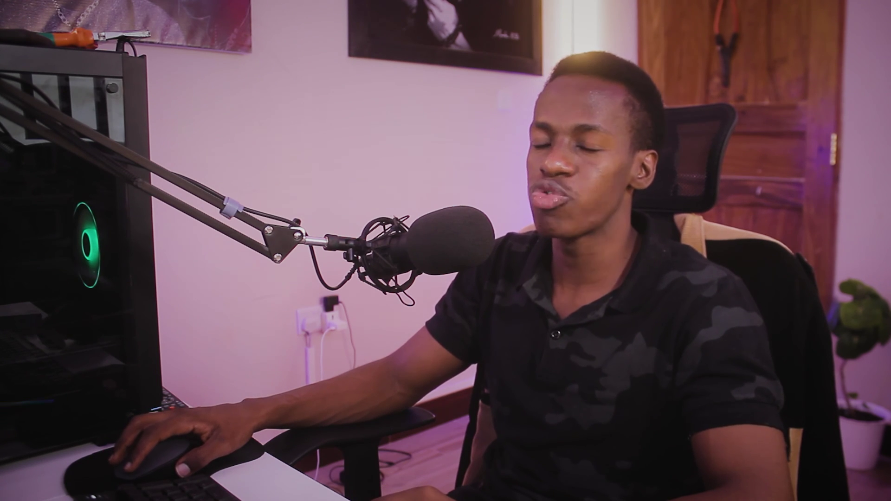
In After Effects, import PUPPET.psd as Composition - Retain Layer Sizes with Editable Layer Styles and open the PUPPET composition
drag(200, 109, 83, 234)
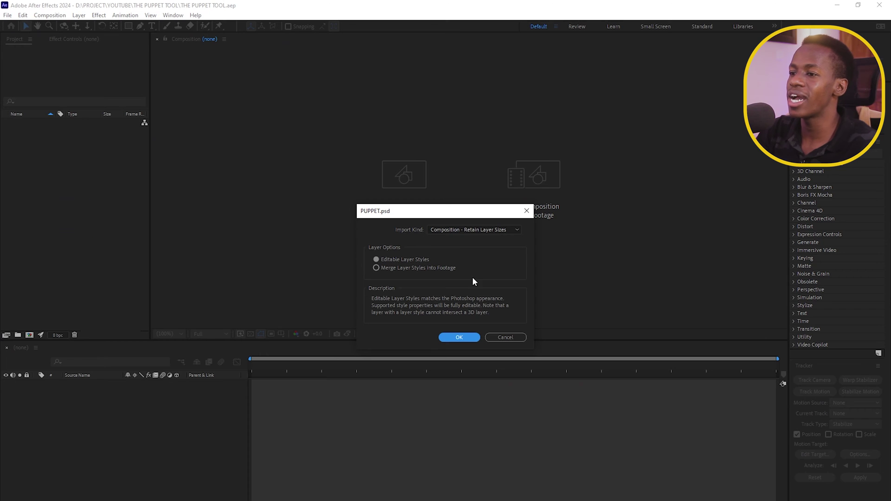
drag(481, 213, 479, 108)
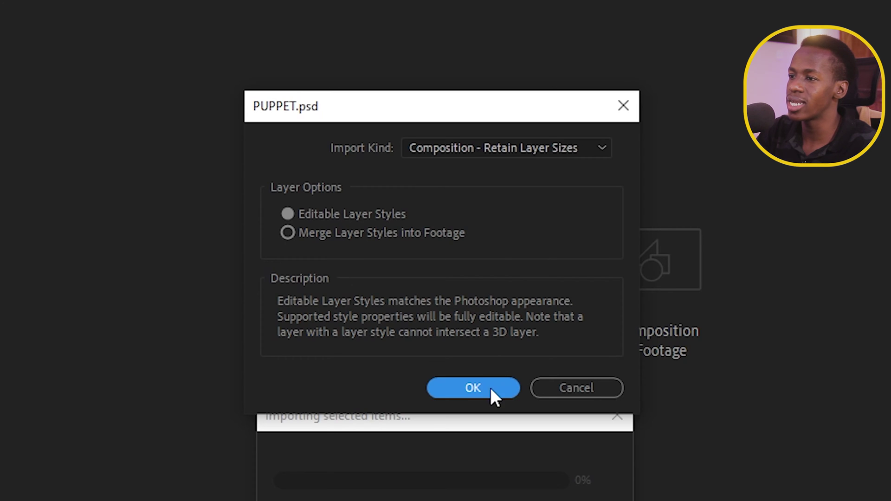
click(548, 144)
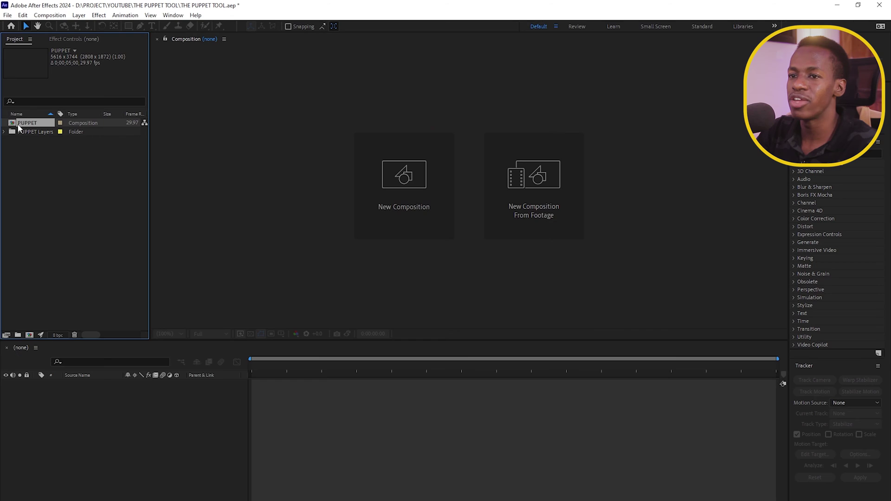
double_click(13, 124)
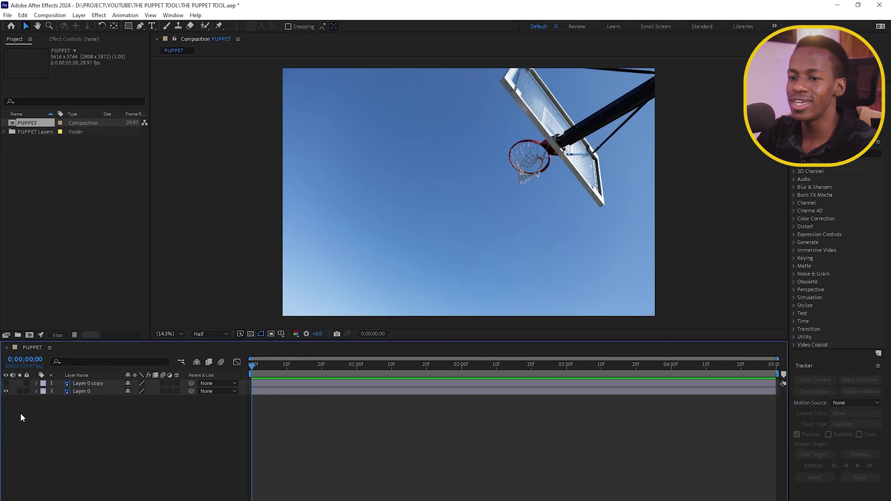
Make Layer 0 copy with the basketball player visible in the PUPPET composition
click(6, 384)
click(6, 383)
click(6, 384)
click(6, 384)
click(6, 384)
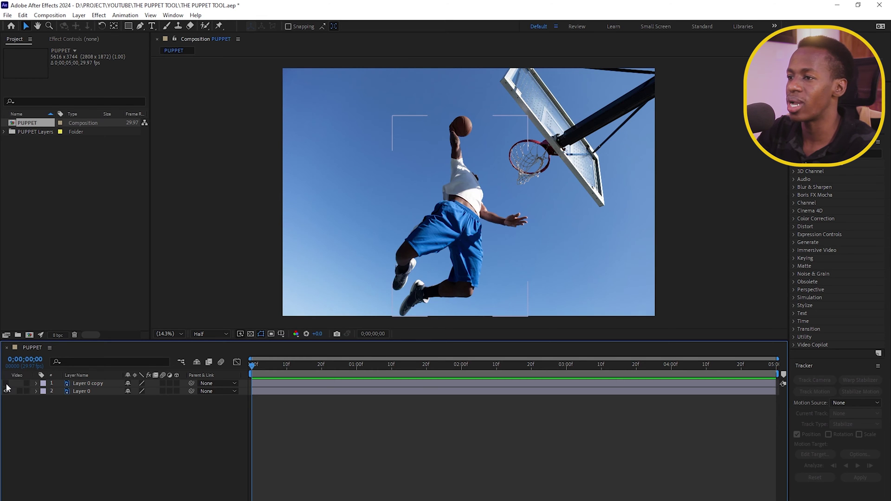
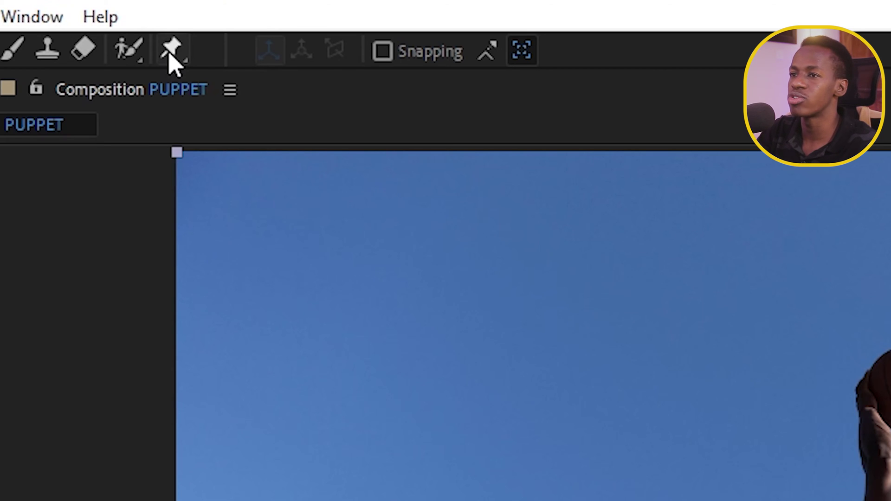
Place a Puppet Position pin on the player's raised hand beside the ball on Layer 0 copy
click(171, 51)
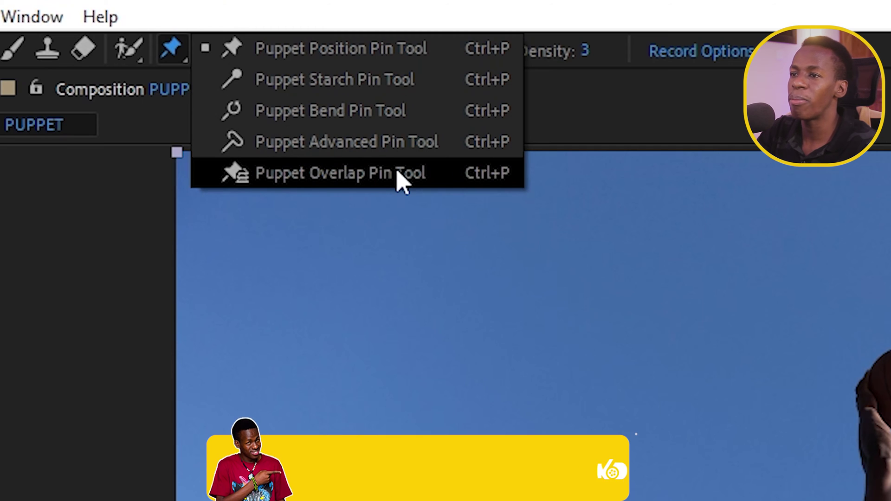
click(348, 49)
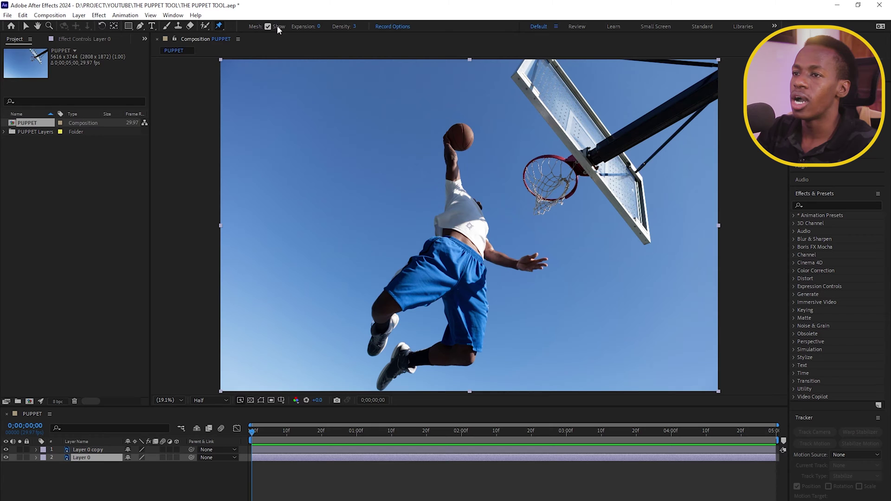
click(223, 30)
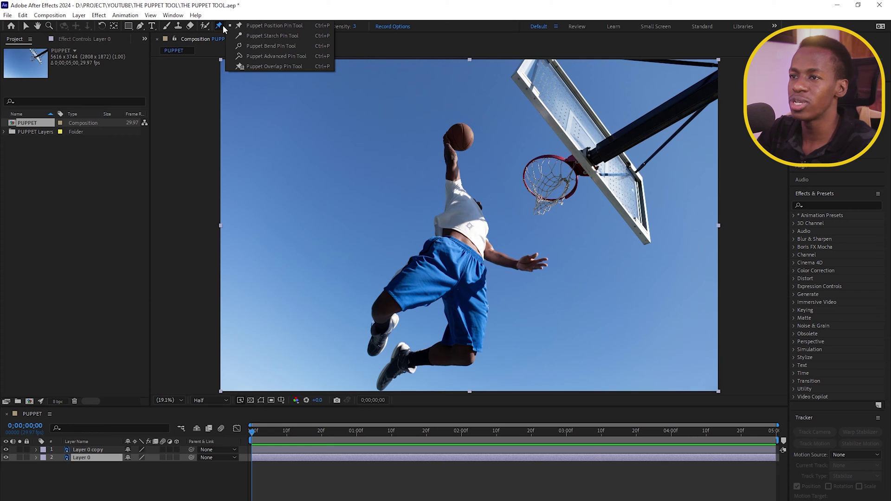
click(306, 449)
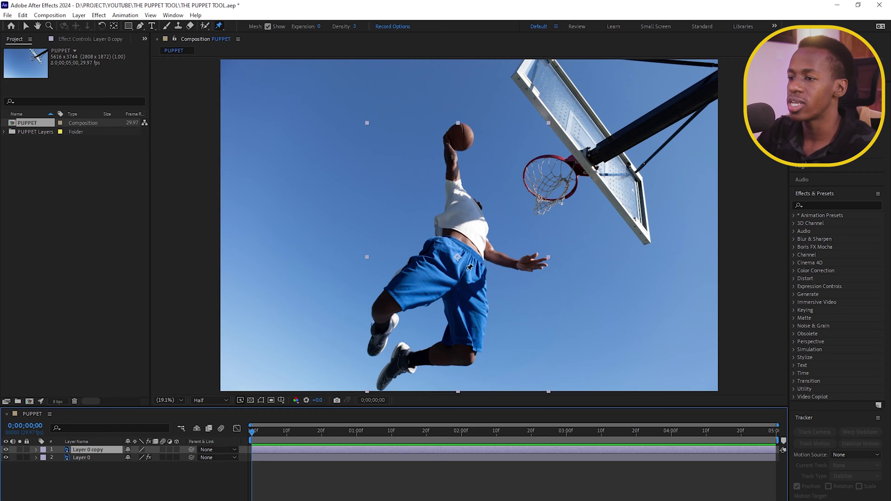
click(446, 139)
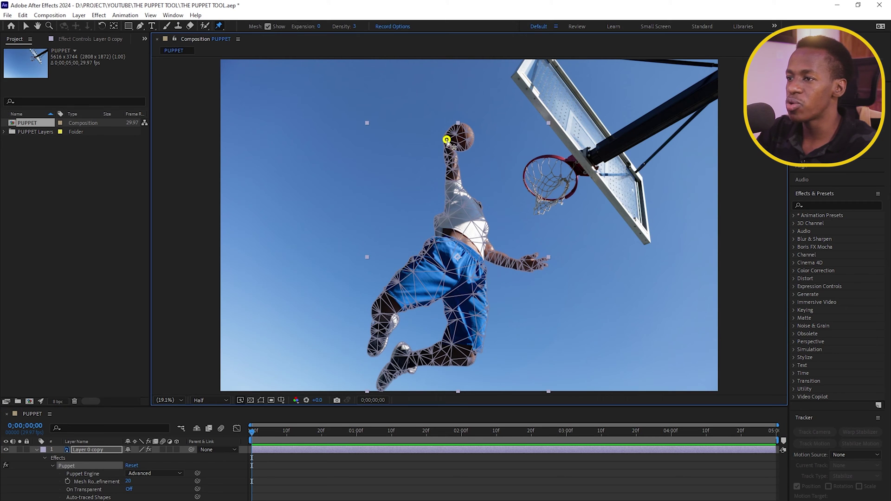
Try moving the raised-hand pin to test how the player's body and arm deform around the pins
drag(446, 139, 433, 160)
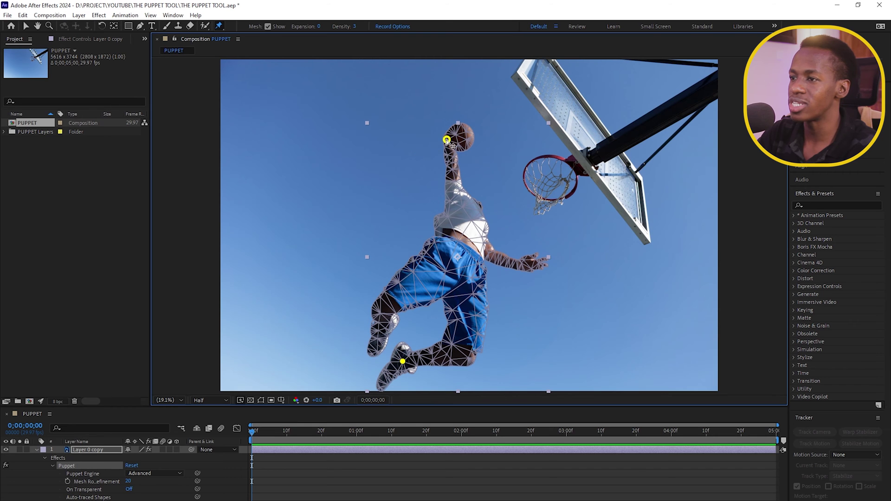
drag(446, 141, 422, 140)
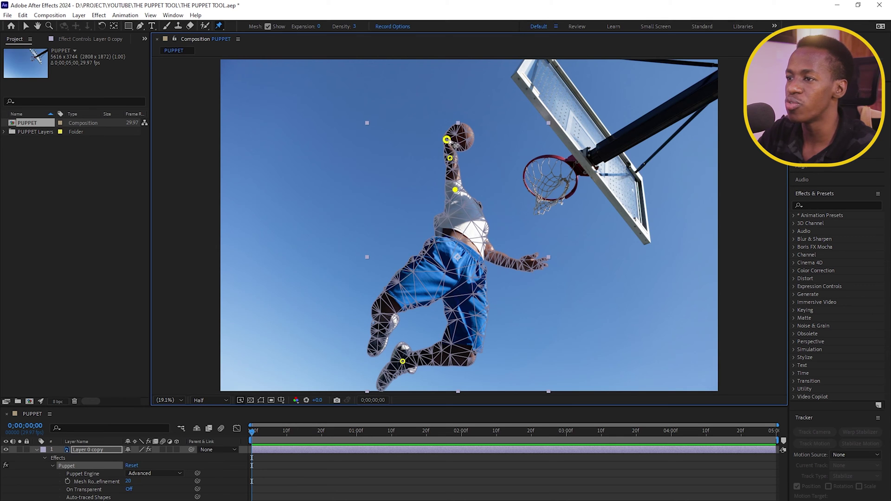
mouse_move(448, 142)
mouse_down()
mouse_move(436, 153)
mouse_move(446, 139)
mouse_up()
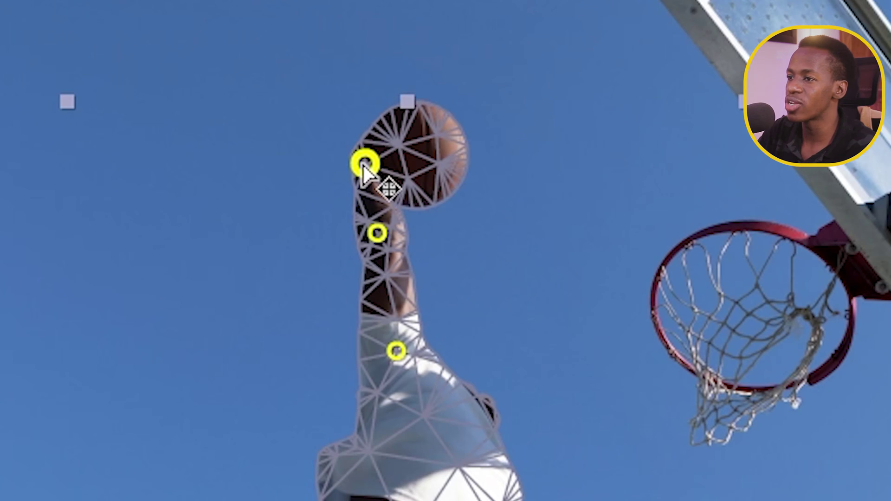
drag(363, 167, 310, 216)
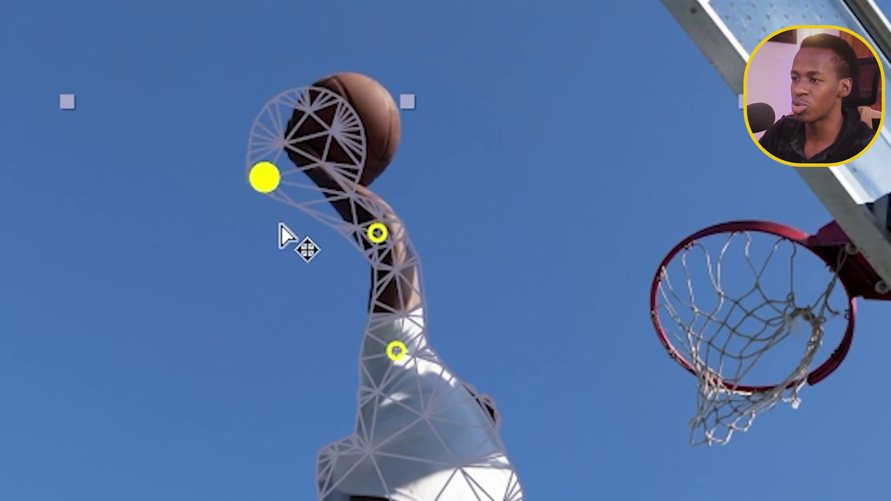
drag(282, 226, 294, 185)
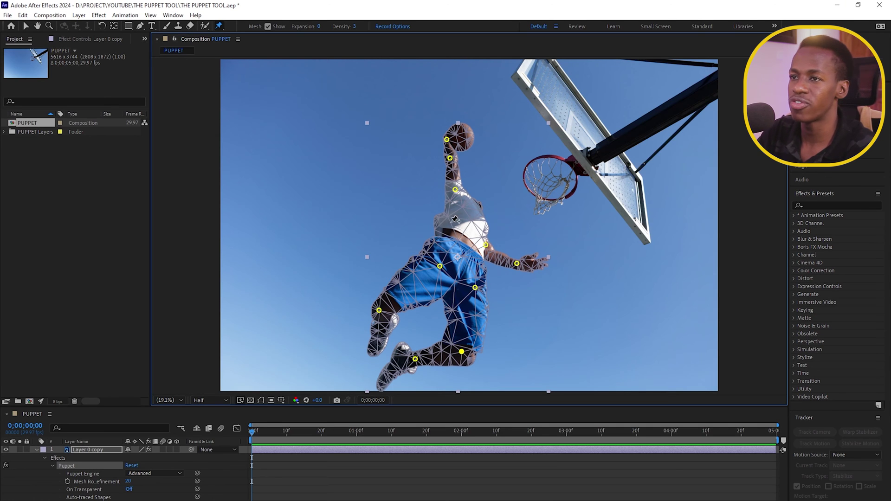
Place Puppet Starch pins along the player's raised arm, torso, waist and lowered arm
click(220, 27)
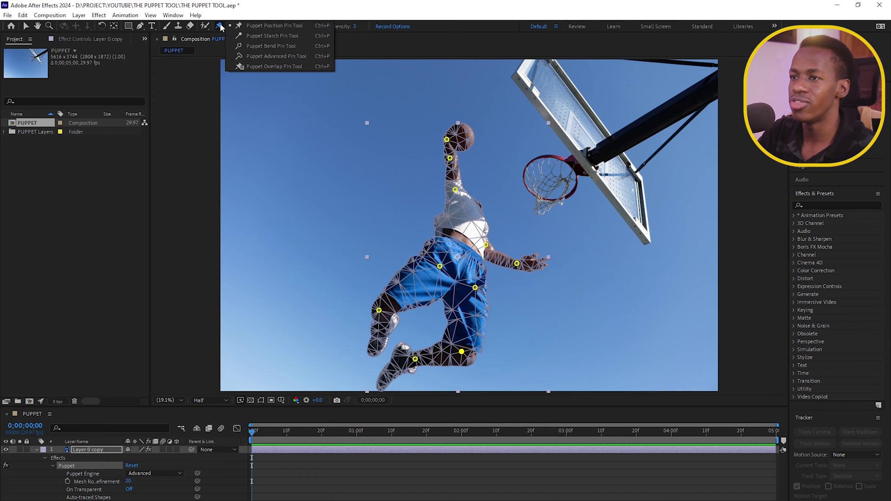
click(260, 40)
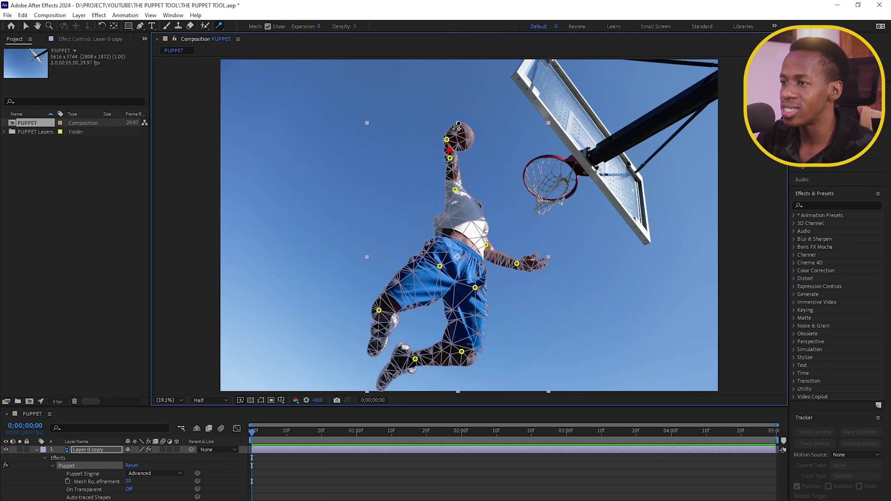
mouse_move(453, 146)
mouse_down()
mouse_move(438, 147)
mouse_move(455, 144)
mouse_up()
click(455, 237)
click(476, 252)
click(493, 256)
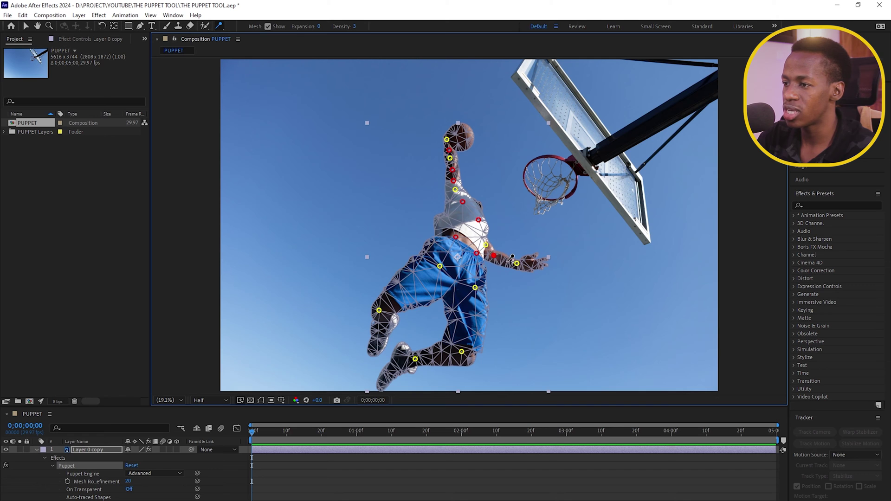
Place Puppet Starch pins along both of the player's legs, between the hip, knee and ankle position pins
click(472, 306)
click(469, 333)
click(447, 354)
click(429, 361)
click(381, 323)
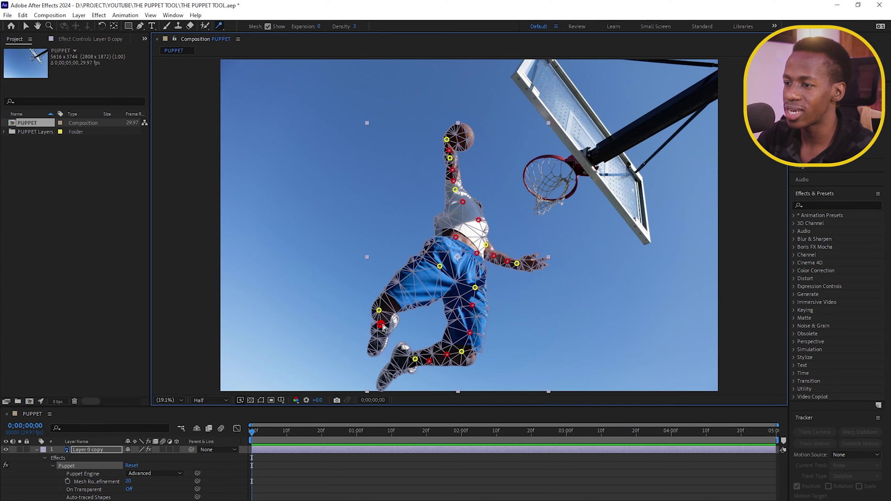
click(429, 272)
click(473, 317)
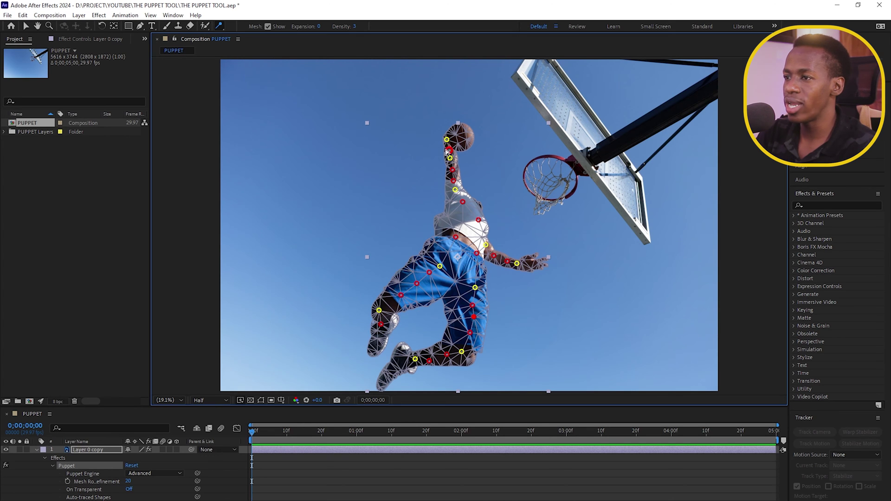
mouse_move(416, 361)
mouse_down()
mouse_move(406, 363)
mouse_move(421, 371)
mouse_move(422, 358)
mouse_move(411, 355)
mouse_move(415, 362)
mouse_up()
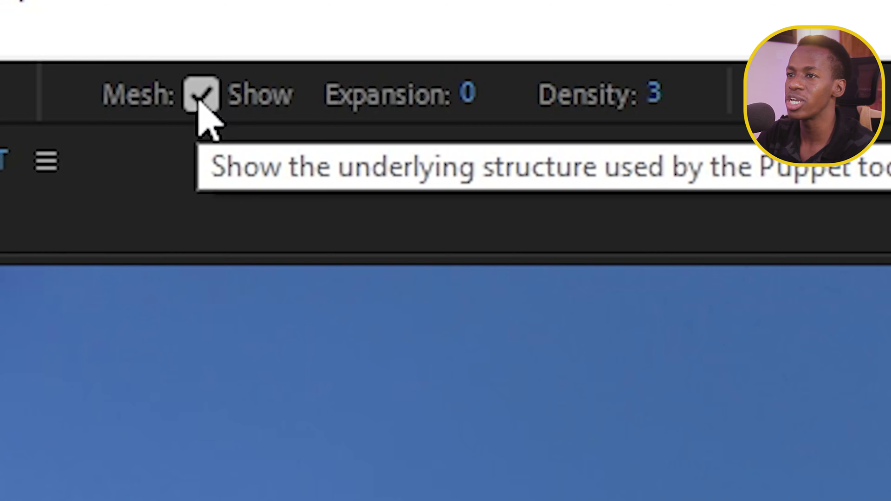
Try a larger puppet mesh expansion, and a mesh density of 10 with the expansion back at 0
click(204, 115)
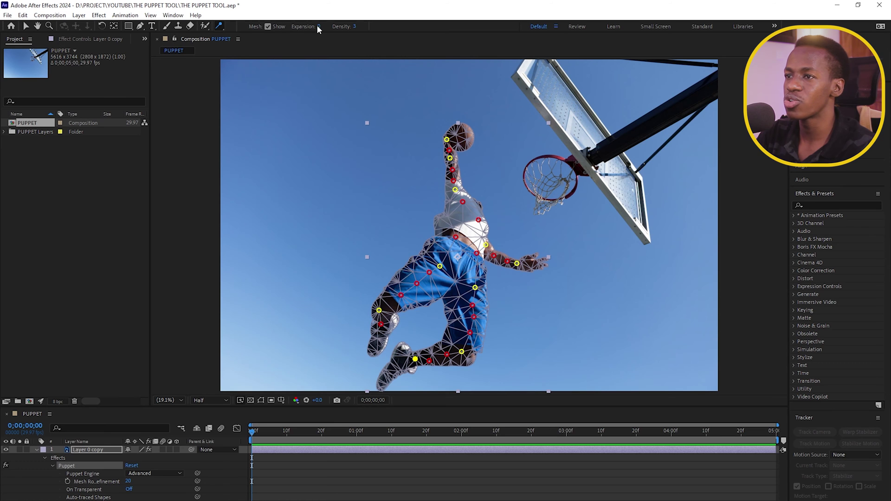
drag(330, 26, 338, 27)
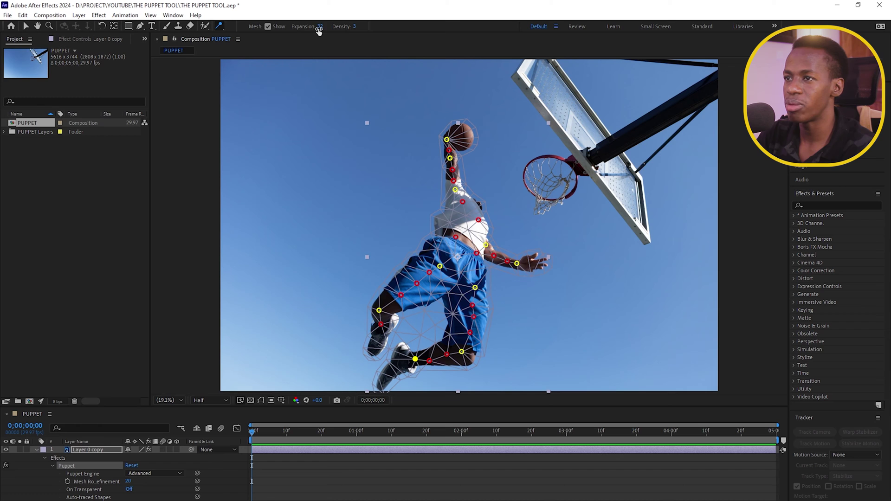
key(Return)
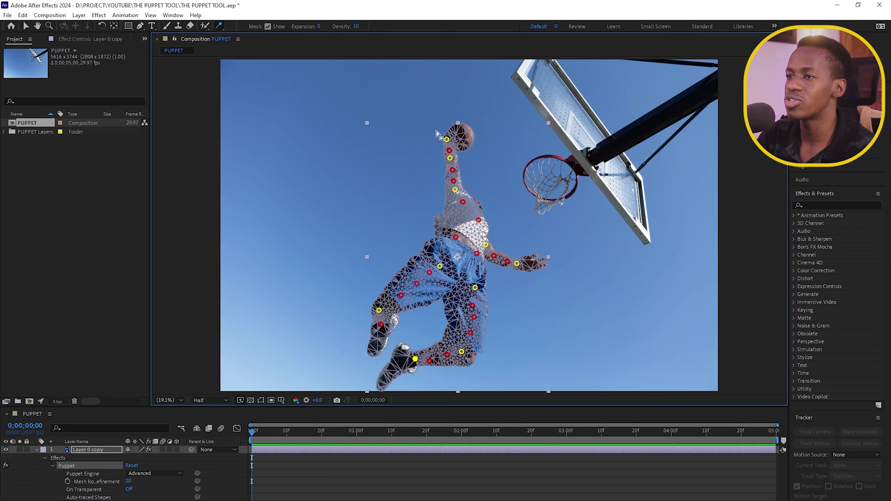
Set the puppet mesh density to 5 and hide the mesh overlay
click(356, 26)
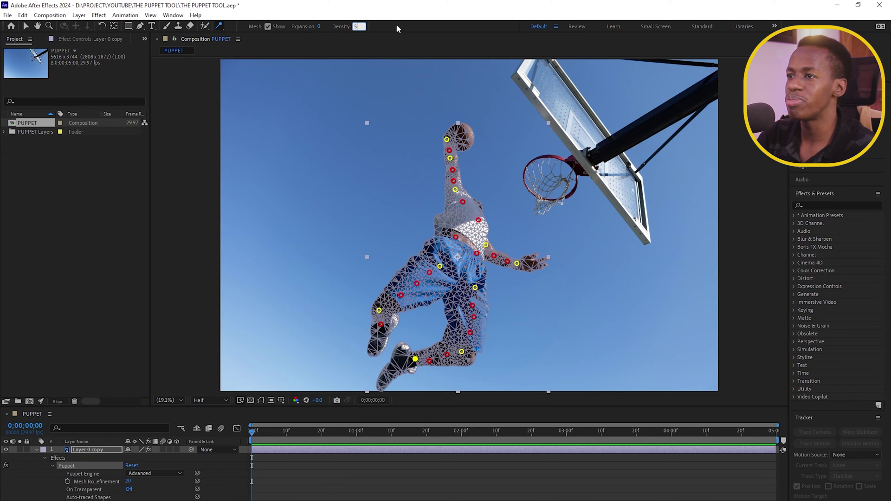
text(5)
key(Return)
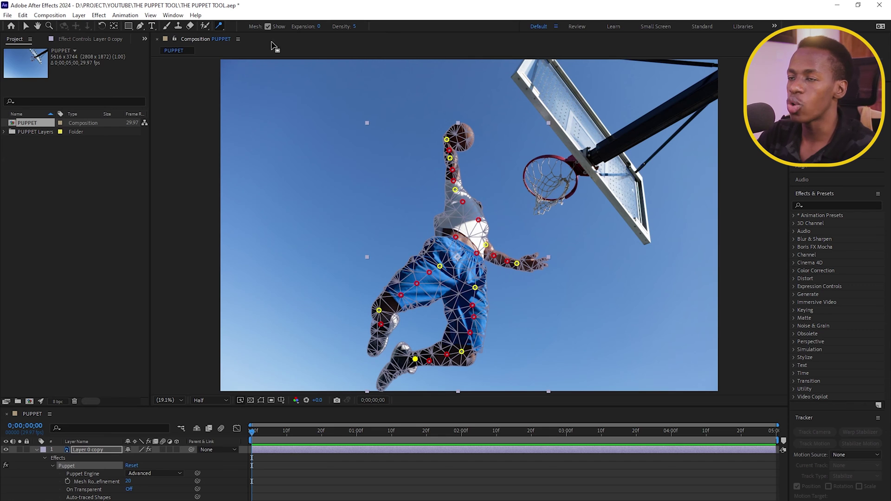
click(268, 27)
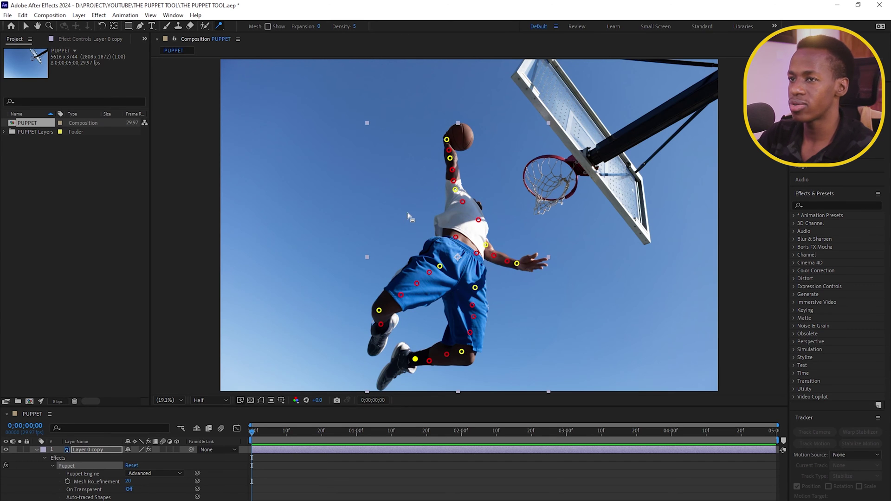
Try bending the raised arm and the lowered arm with their wrist position pins, and undo both moves
drag(446, 139, 437, 147)
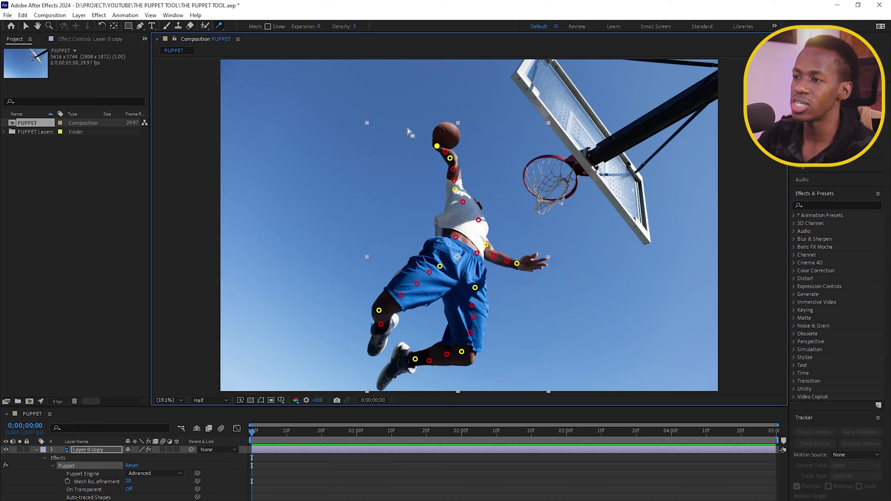
drag(517, 264, 511, 273)
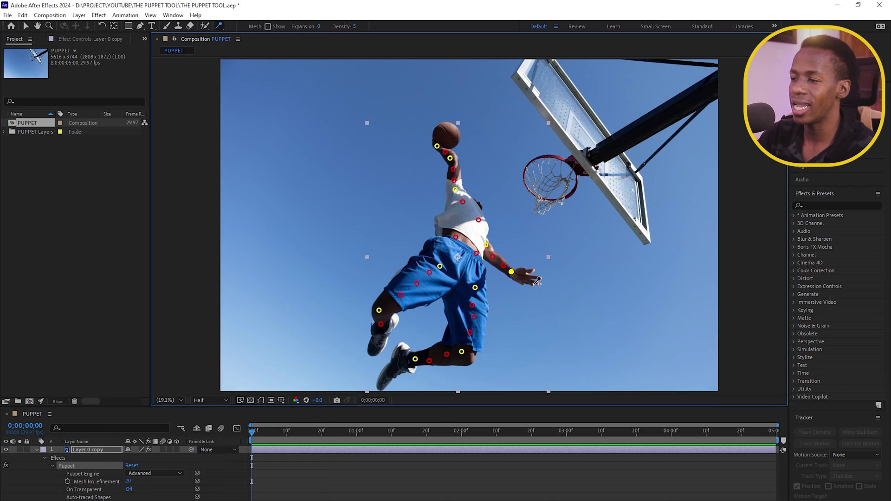
key(ctrl+z)
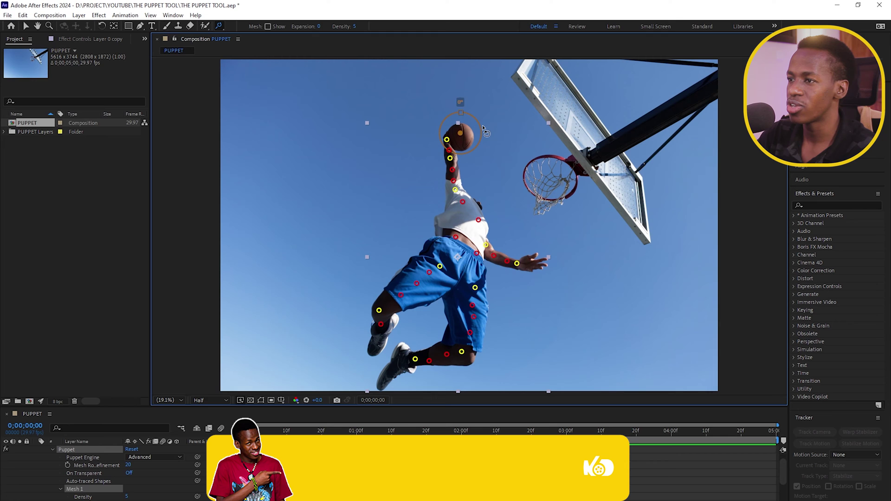
Place Puppet Bend pins on the basketball, the lowered hand and both shoes
drag(486, 124, 470, 115)
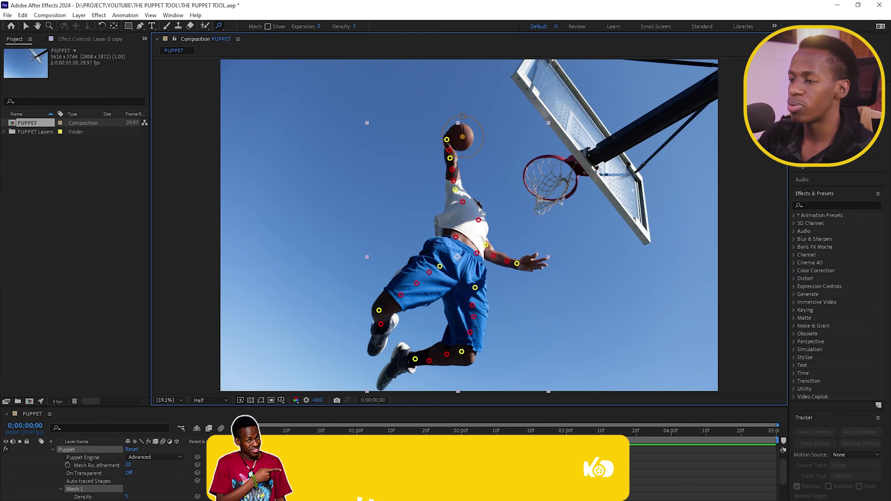
click(530, 265)
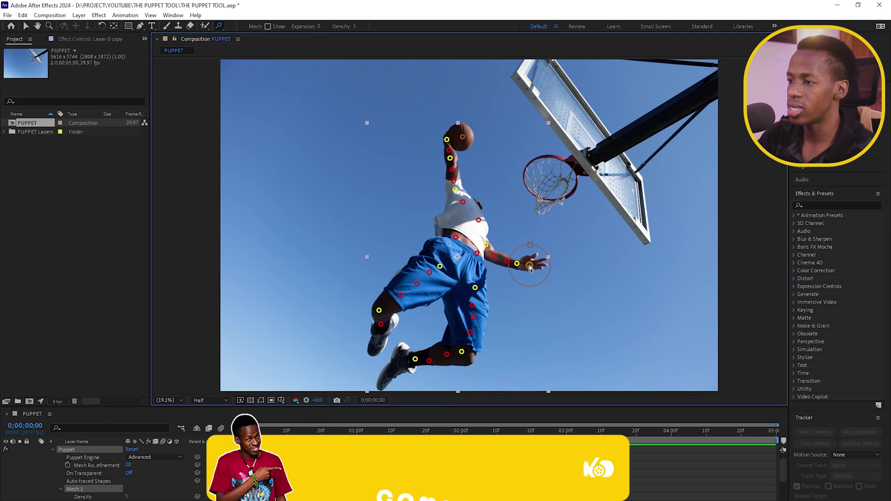
click(396, 364)
click(380, 337)
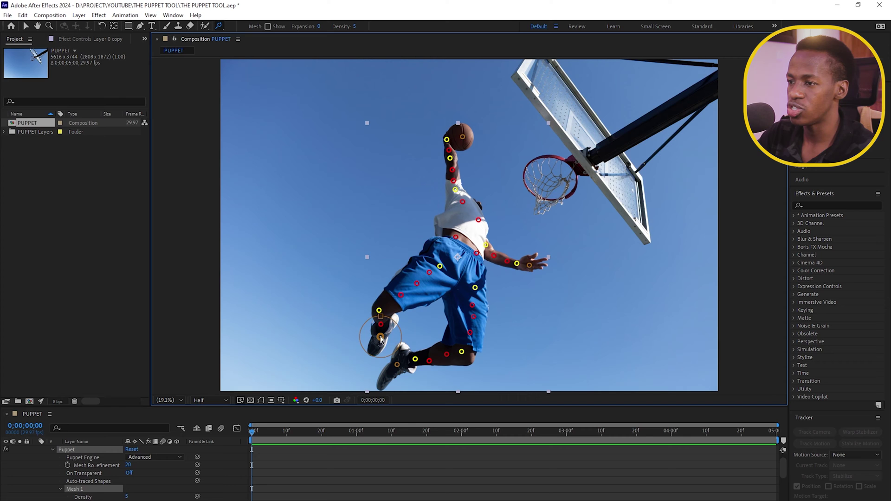
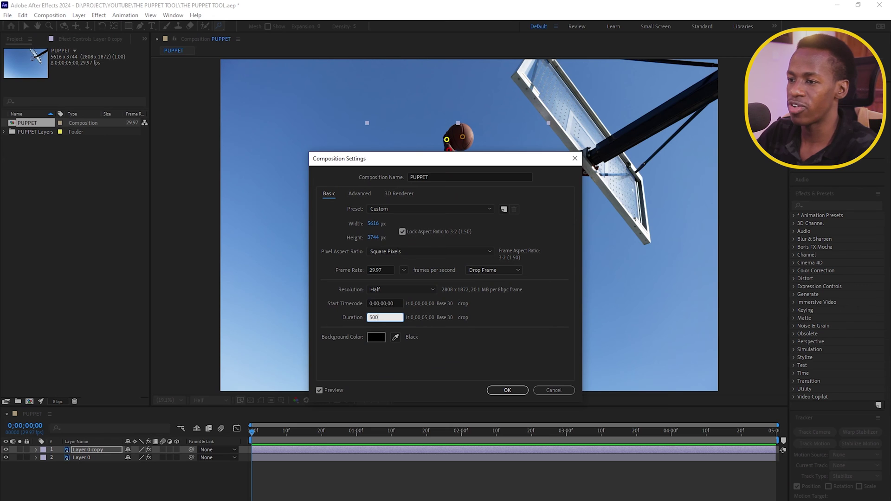
Set the composition's duration to 5 seconds and keep the playhead at the first frame
click(504, 390)
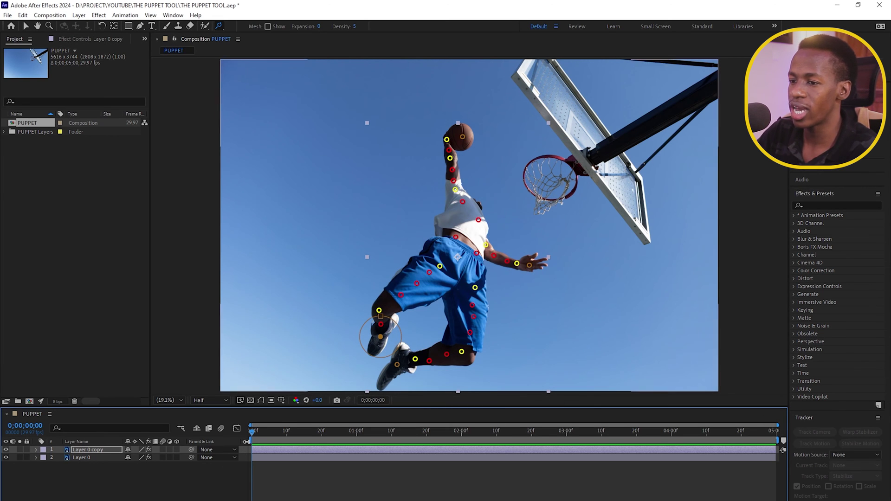
mouse_move(258, 437)
mouse_down()
mouse_move(743, 436)
mouse_move(255, 436)
mouse_up()
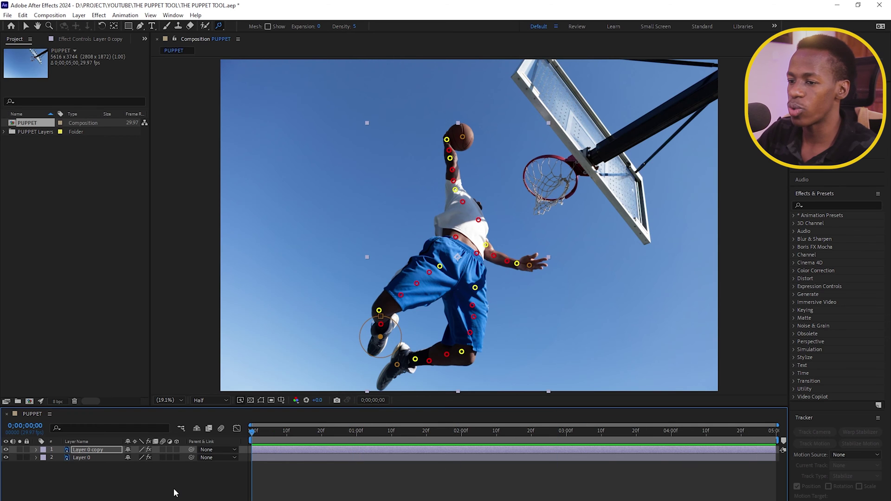
Reveal the keyframed puppet pin properties of Layer 0 copy and enlarge the timeline to examine them
click(333, 449)
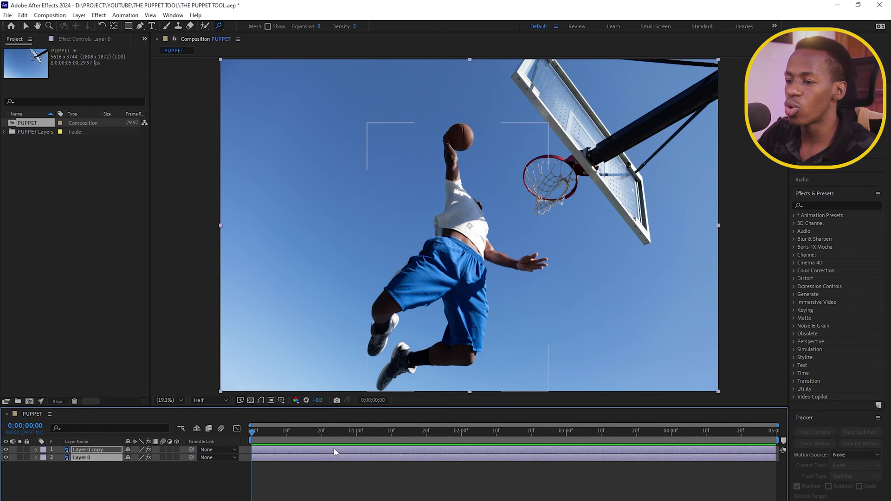
key(u)
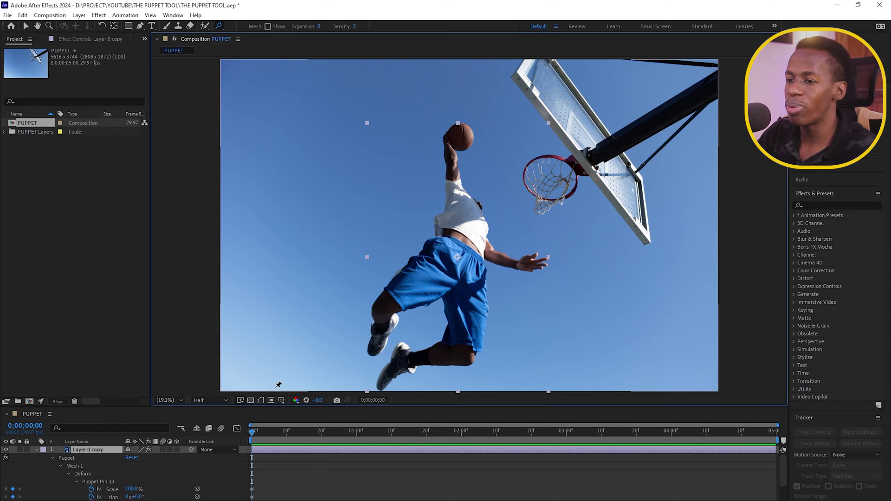
drag(272, 406, 288, 176)
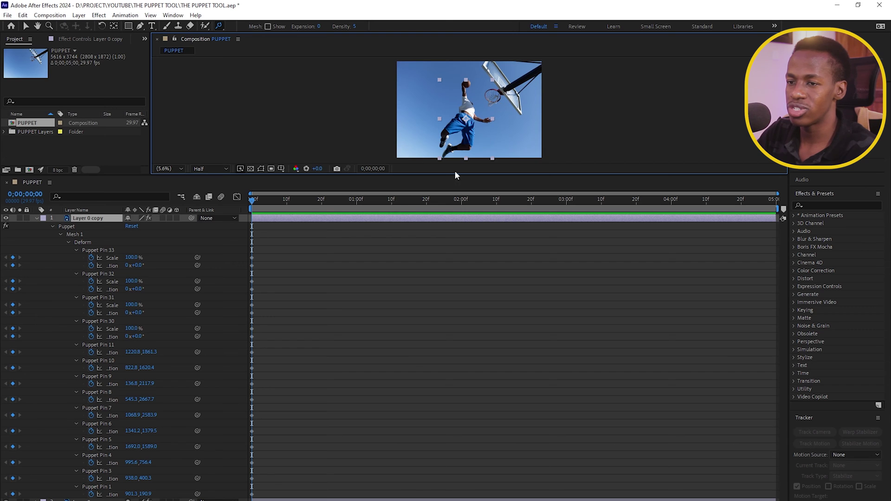
click(99, 250)
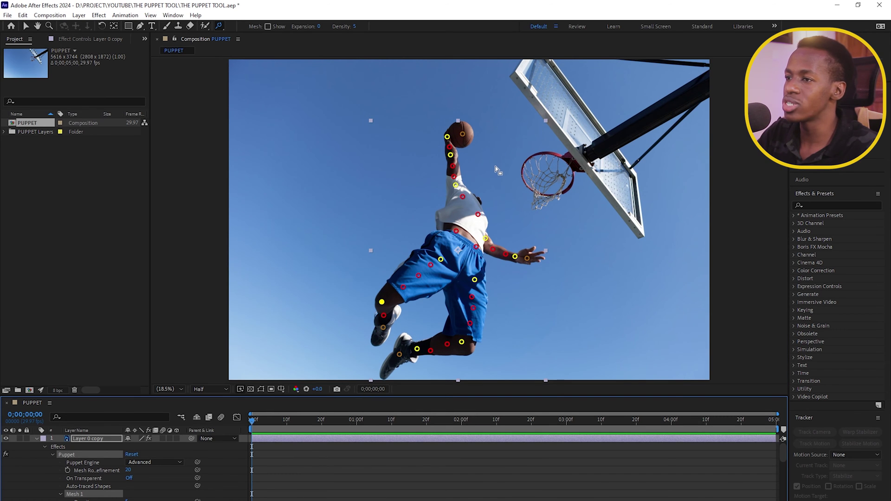
Try recording a motion sketch of the raised wrist's pin from the first frame, and play back the result
click(444, 137)
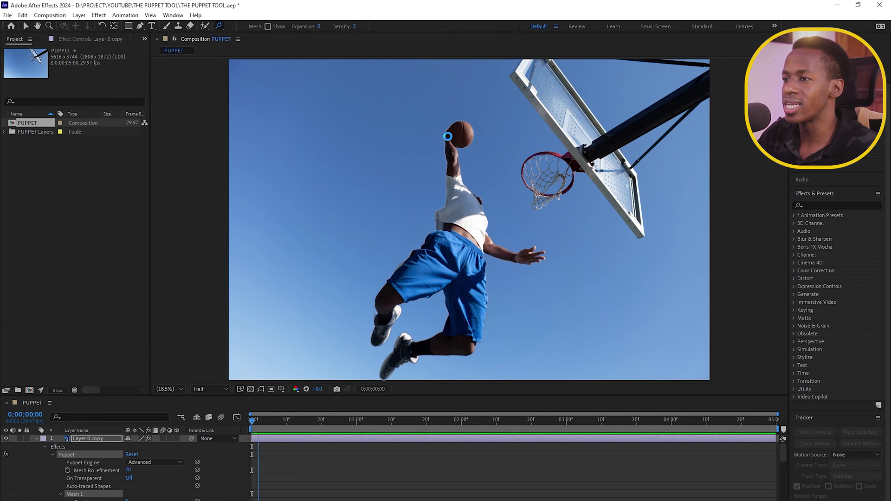
mouse_move(444, 137)
mouse_down()
mouse_move(457, 133)
mouse_move(426, 139)
mouse_move(424, 149)
mouse_up()
scroll(659, 487, down, 5)
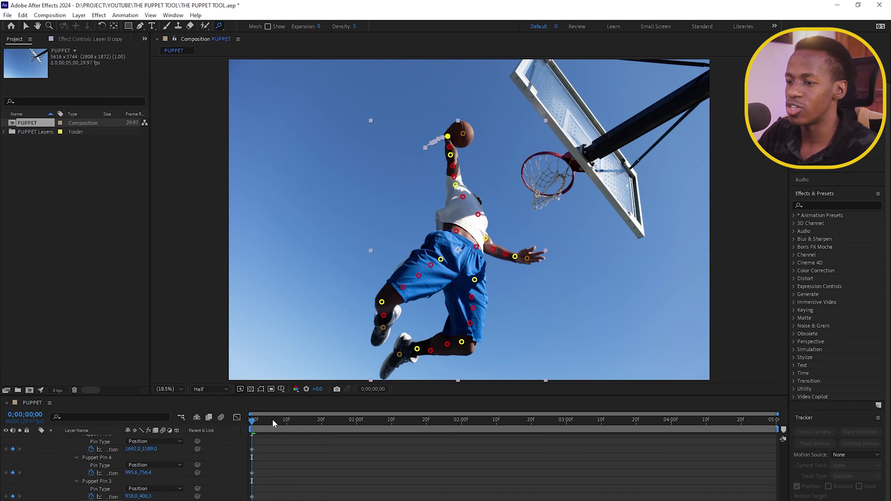
key(space)
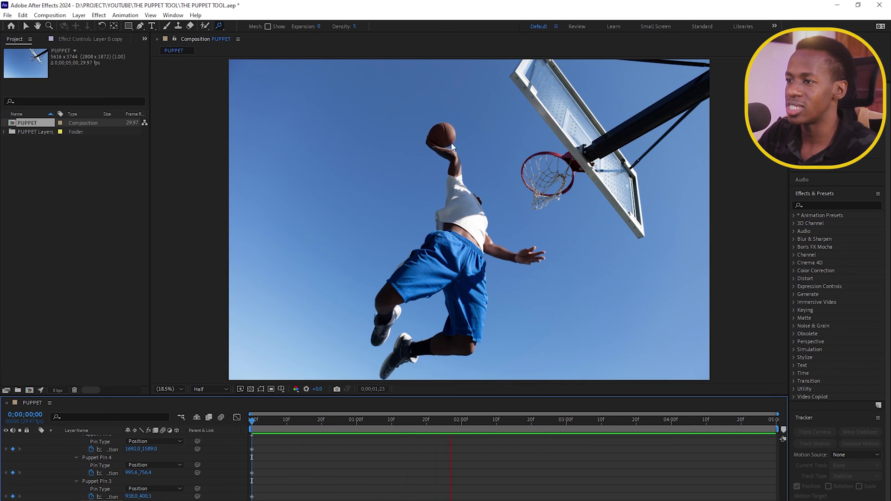
key(space)
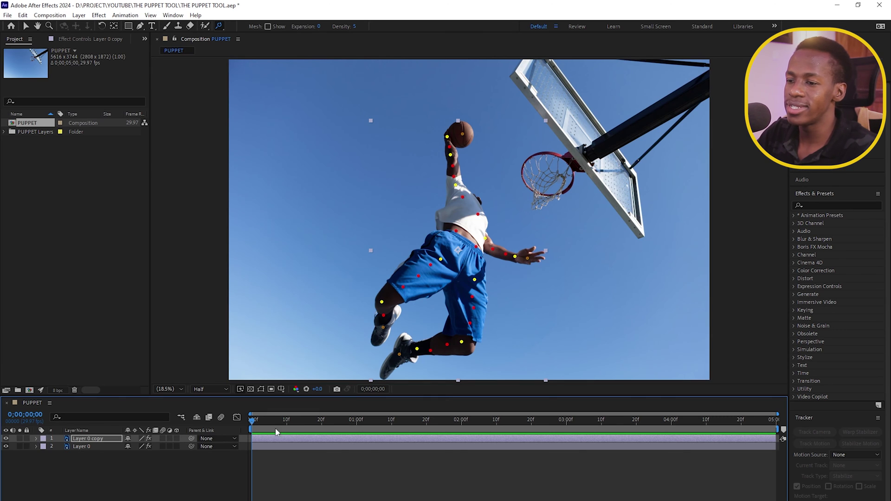
At 0;00;04;29, bend the raised arm backward by moving its wrist and elbow position pins
drag(747, 419, 773, 427)
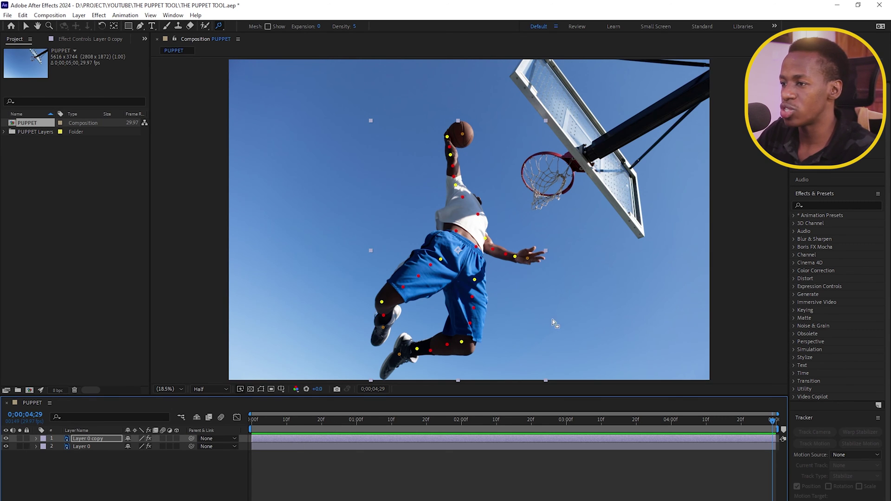
click(447, 138)
drag(447, 139, 445, 159)
click(449, 156)
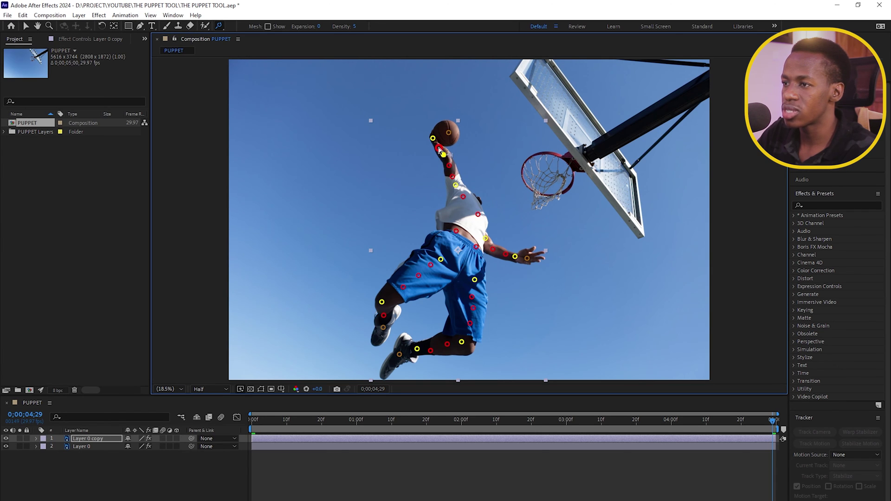
Move the lowered arm's wrist pin down toward the body and raise the position pins on both lower legs
drag(515, 256, 505, 266)
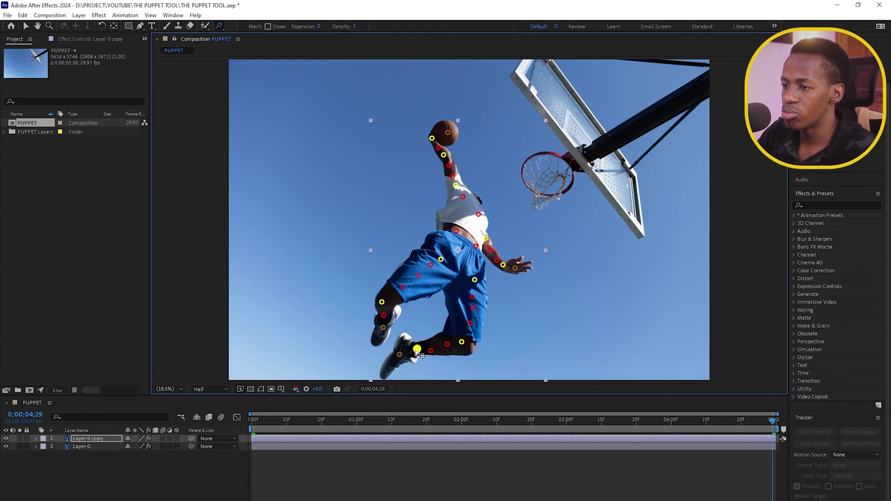
drag(417, 350, 416, 330)
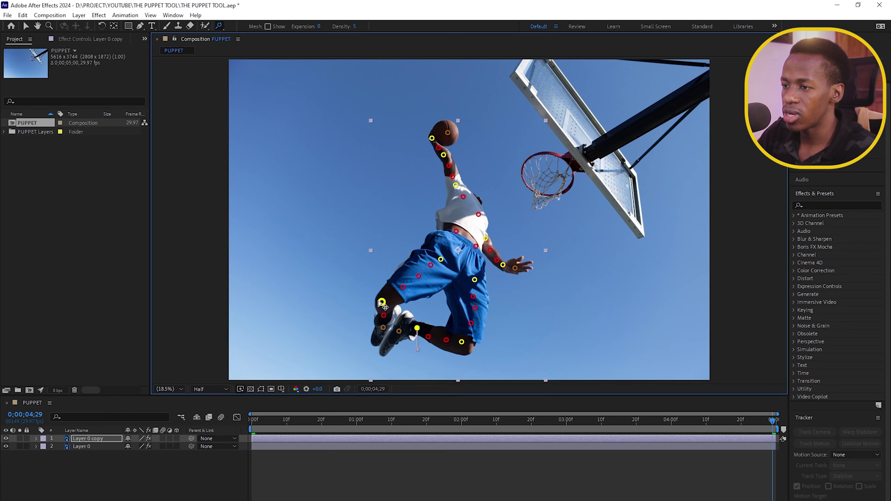
drag(383, 304, 374, 276)
Rotate the basketball's bend pin to about -64.5° and the lowered hand's bend pin to about 29.7°
drag(463, 120, 458, 114)
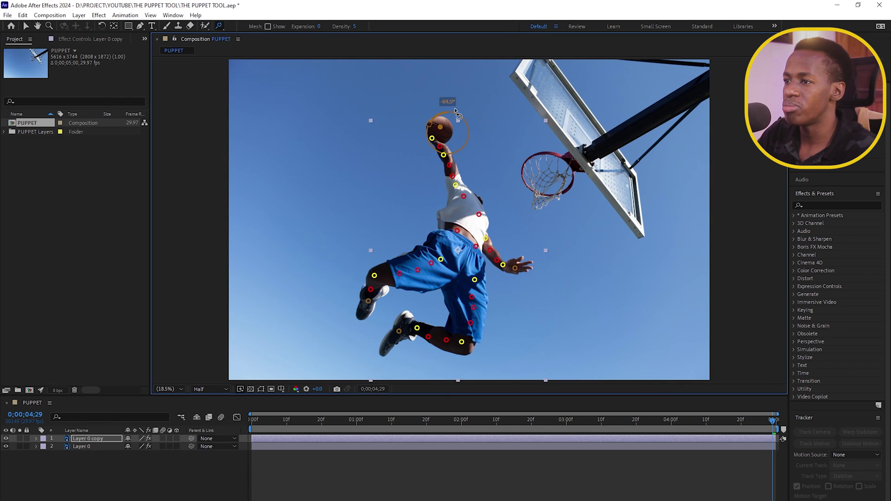
drag(456, 112, 455, 114)
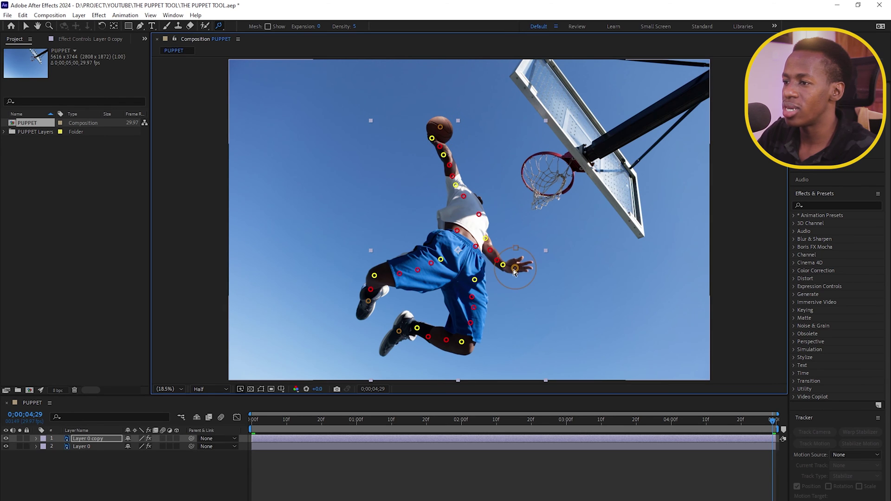
drag(539, 279, 536, 301)
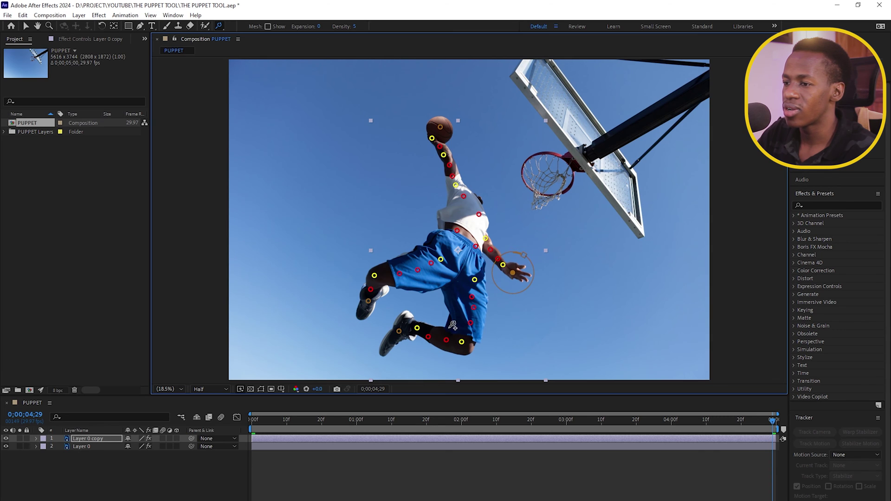
Rotate the lower shoe's bend pin to about 21.4° and the upper shoe's bend pin to about 32.6°
click(399, 332)
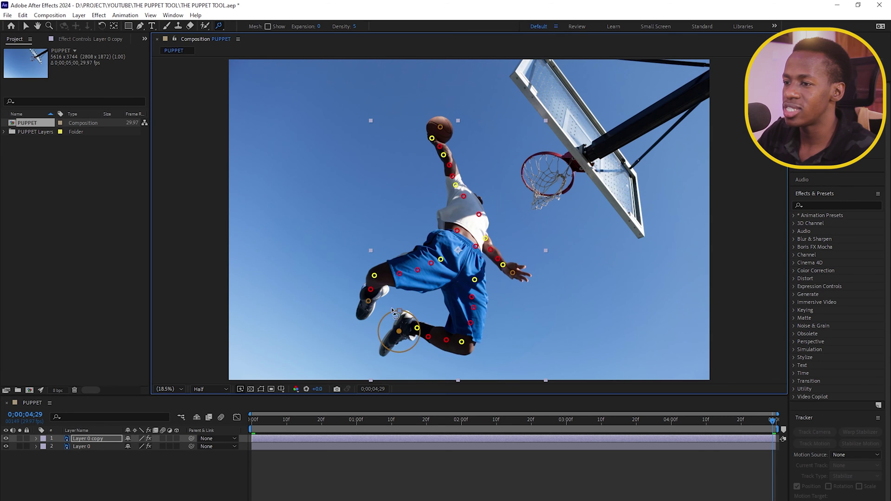
drag(395, 320, 401, 320)
click(369, 302)
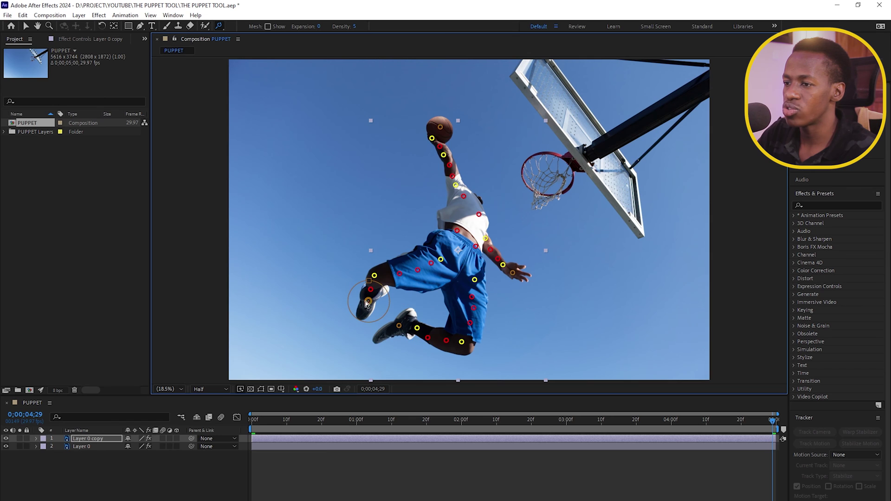
drag(353, 286, 347, 293)
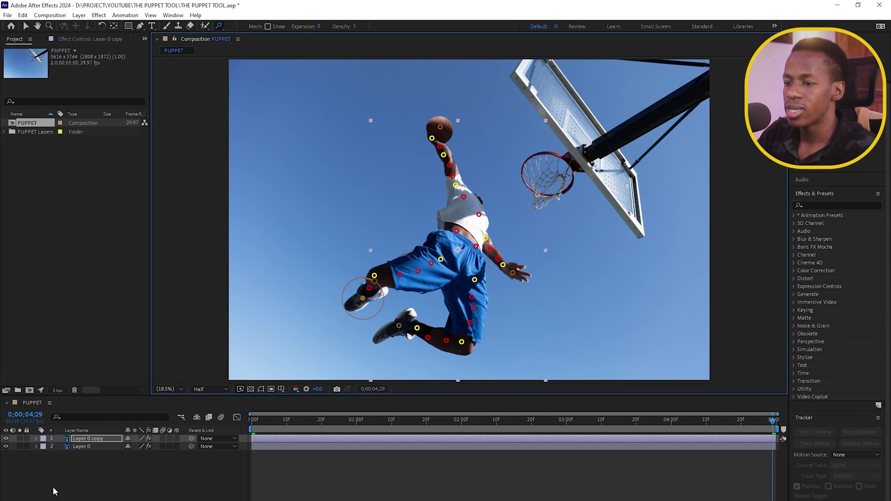
Reveal the keyframes of Layer 0 copy and select the puppet pin keyframes at 0;00;04;29
click(268, 440)
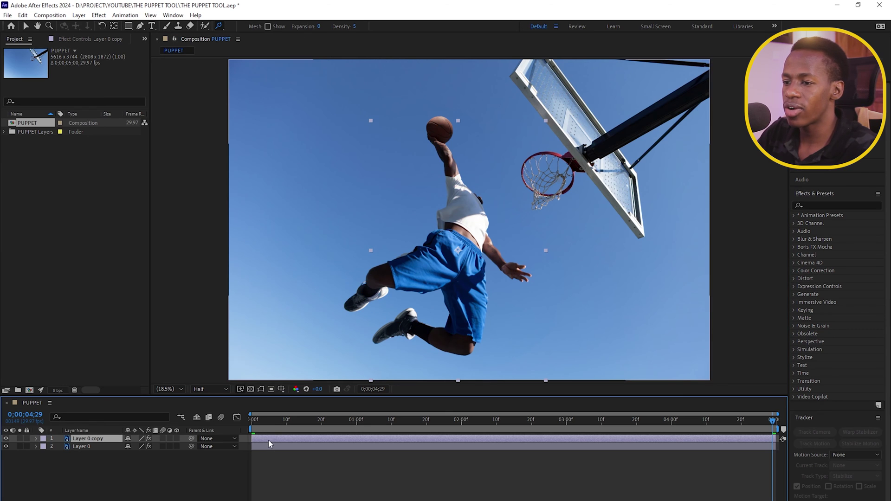
key(u)
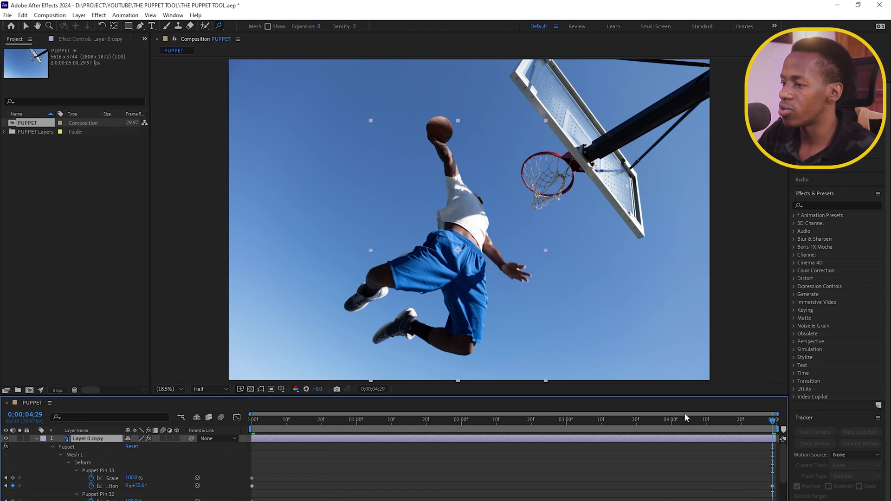
drag(662, 395, 640, 243)
drag(758, 330, 798, 445)
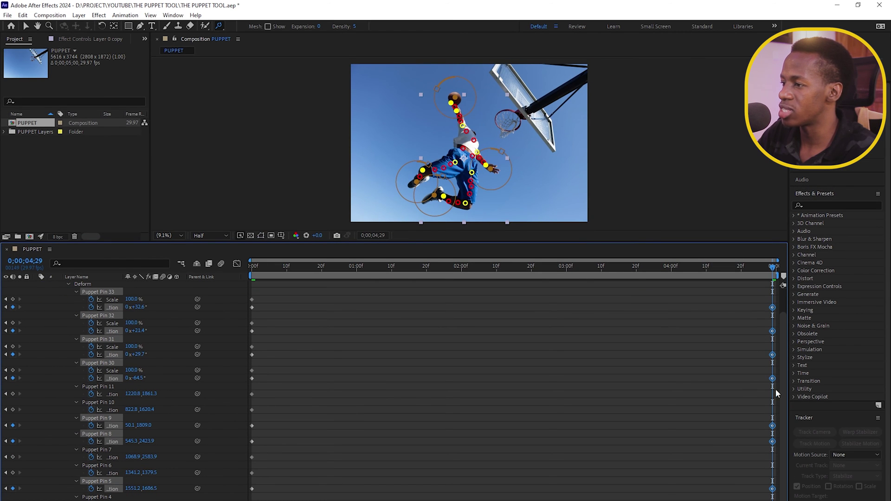
scroll(783, 321, up, 2)
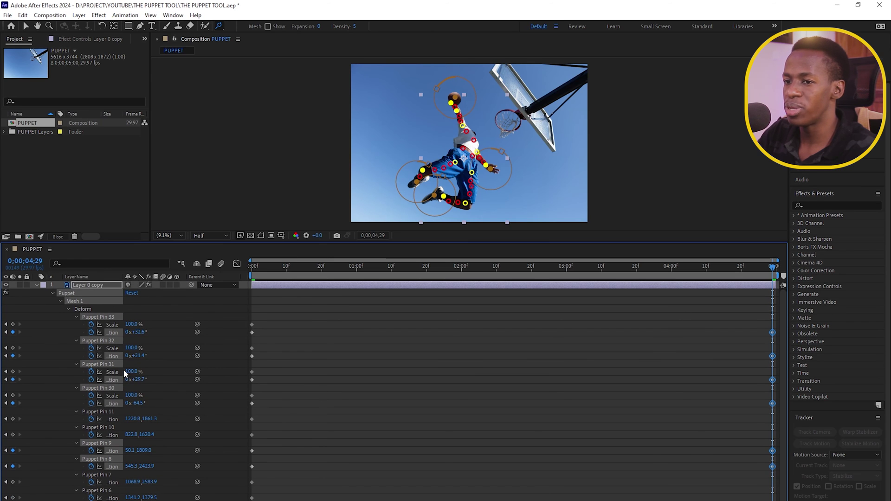
Collapse the properties of Layer 0 copy, enlarge the composition view and preview the puppet animation
click(37, 285)
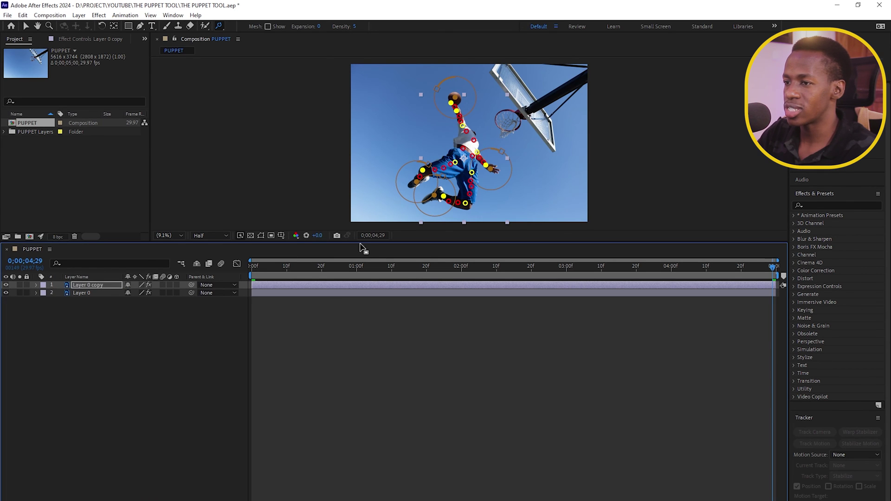
drag(364, 242, 371, 385)
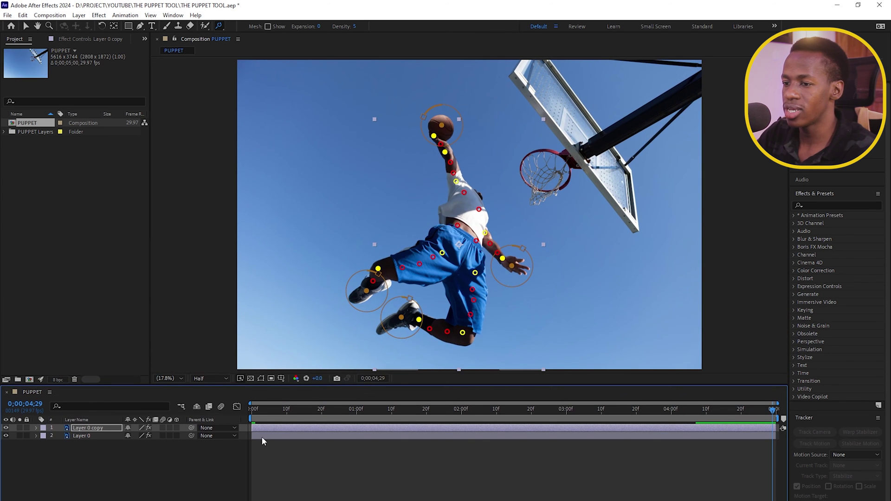
key(space)
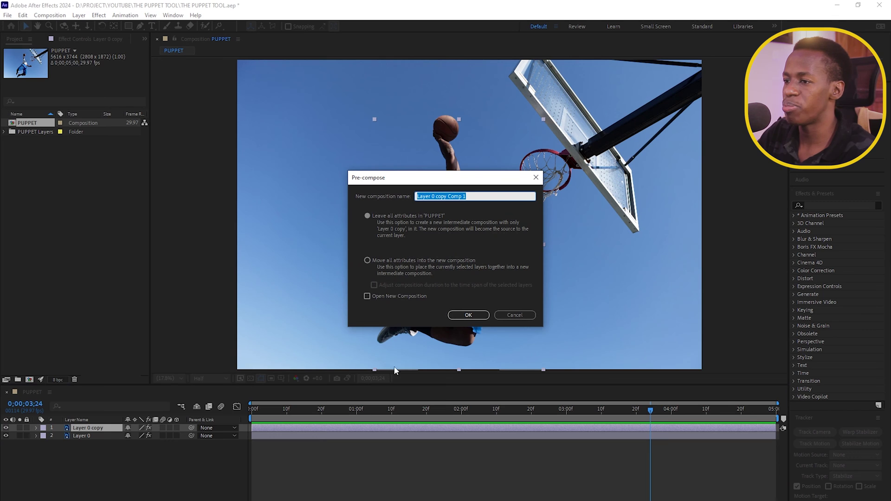
Pre-compose Layer 0 copy, moving all attributes into the new composition
click(366, 260)
click(487, 314)
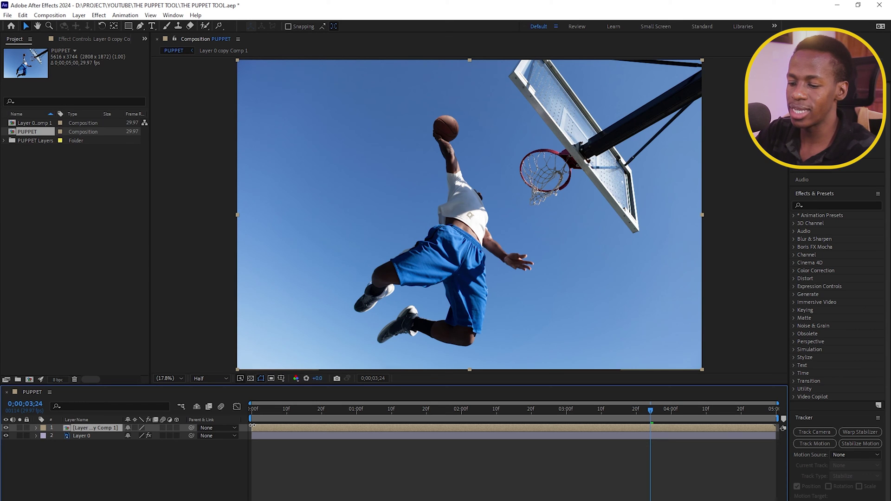
Reveal the Position and Scale of the pre-composed player layer and set keyframes for both at 0;00;04;29
key(space)
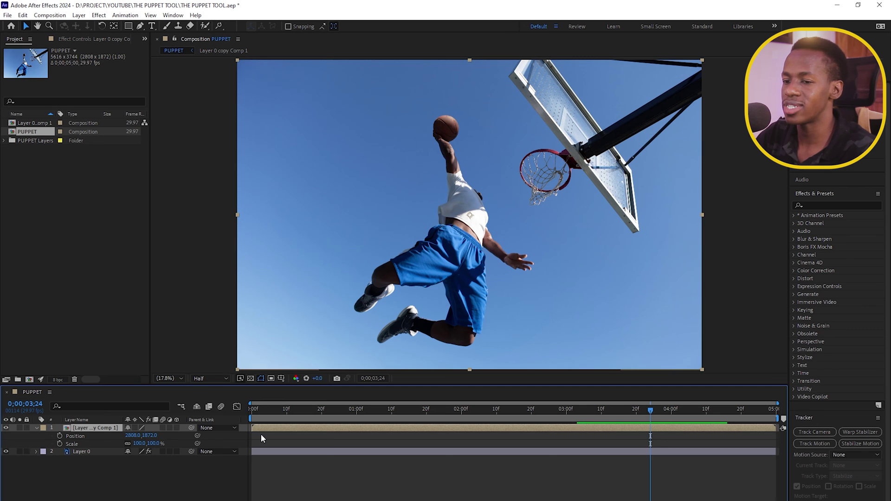
key(p)
key(shift+s)
click(60, 435)
click(59, 443)
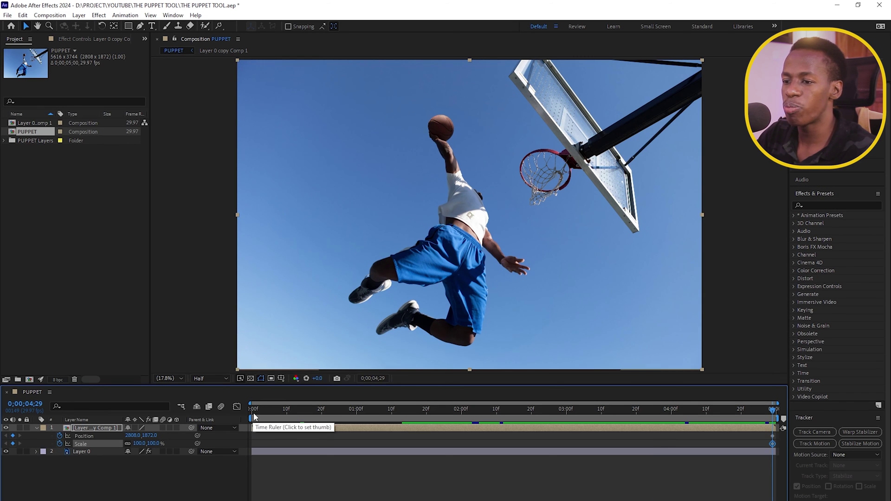
At 0;00;00;00, set the player layer's position to about 2639.3, 2077.1 and scale to 103.2%, apply Easy Ease to the keyframes and preview
key(Home)
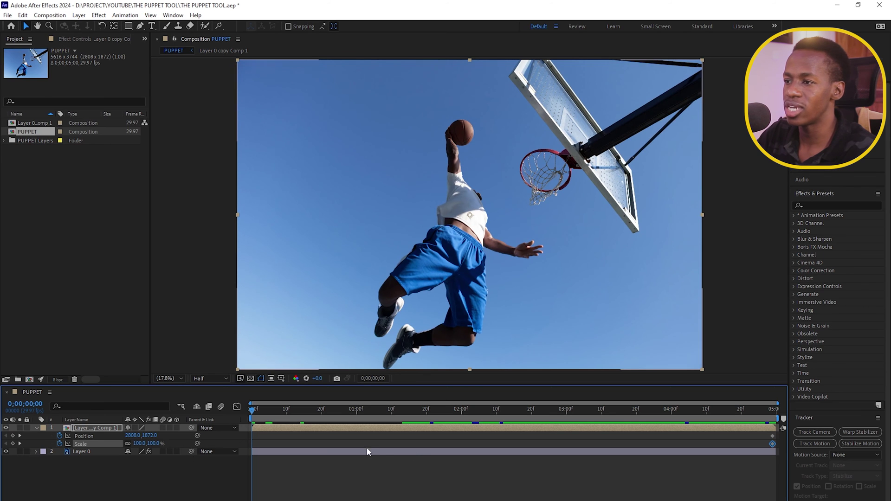
click(451, 248)
drag(456, 243, 402, 324)
key(F9)
key(space)
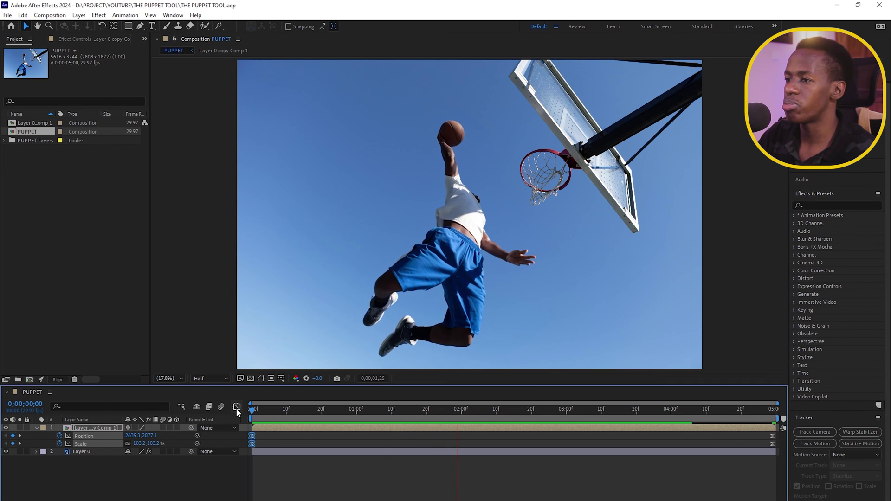
At 0;00;04;29, set the player layer's position to about 3077.0, 1726.3 and its scale to 89%, and preview the animation
drag(460, 229, 492, 203)
click(133, 437)
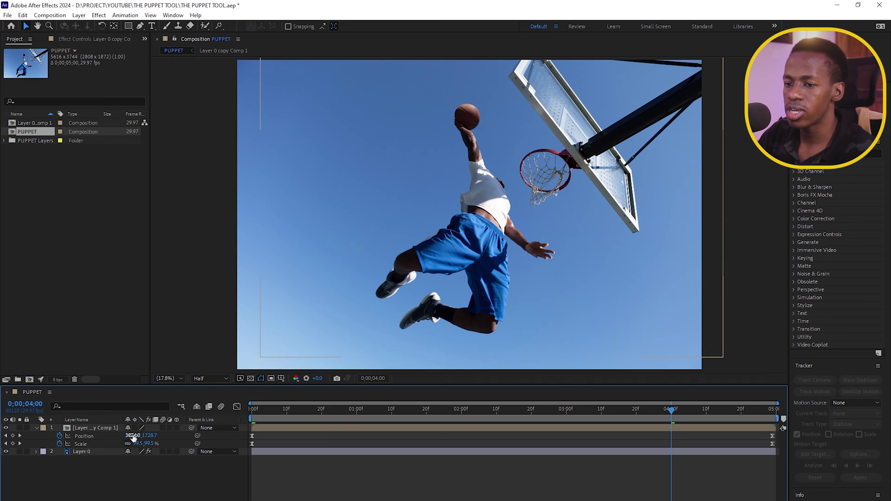
click(19, 443)
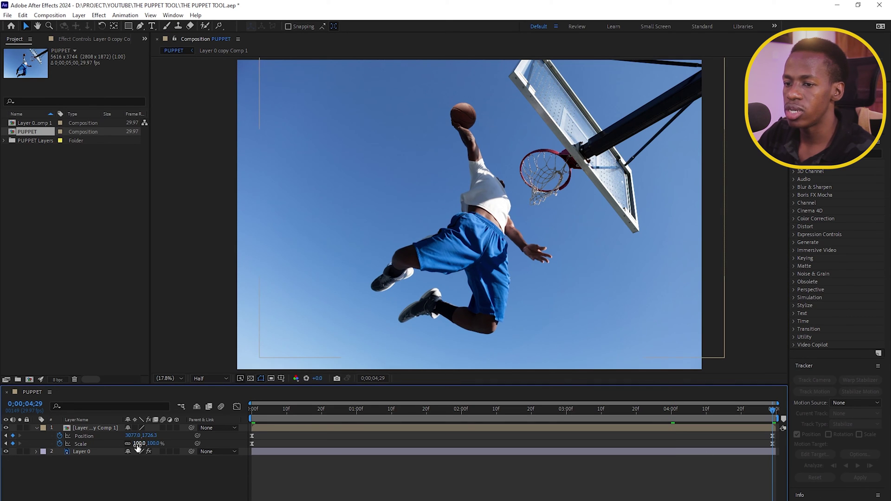
drag(140, 444, 132, 443)
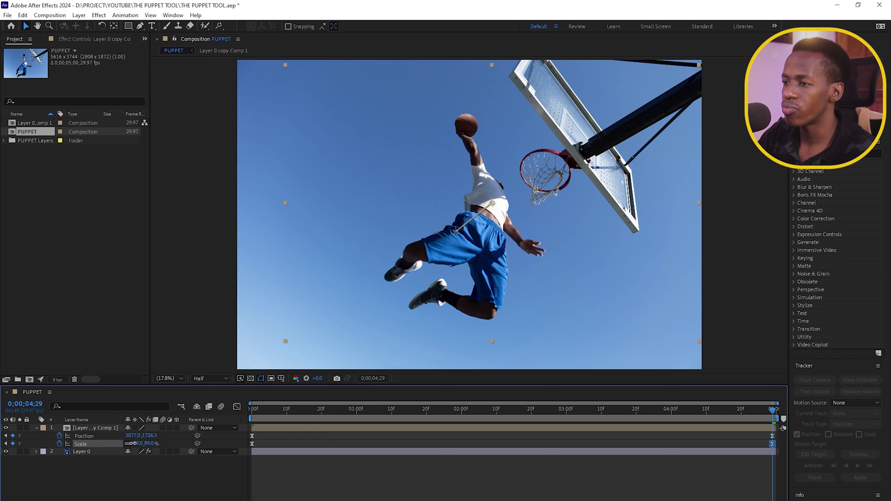
key(space)
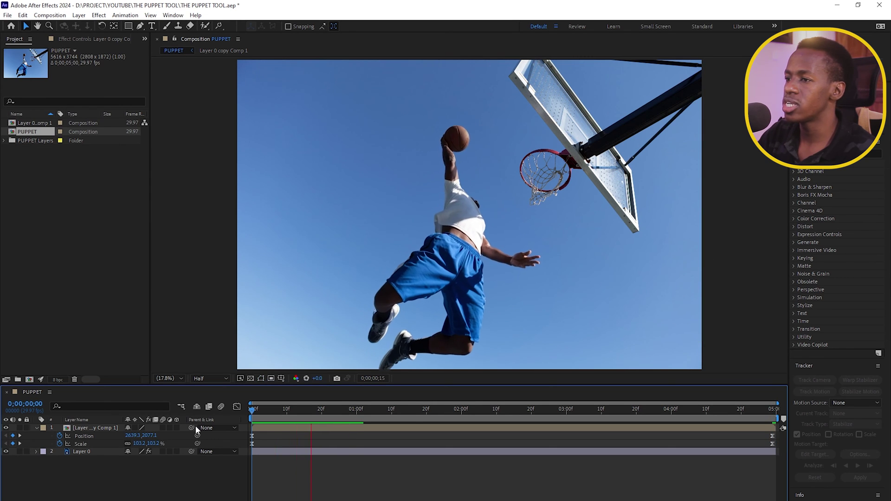